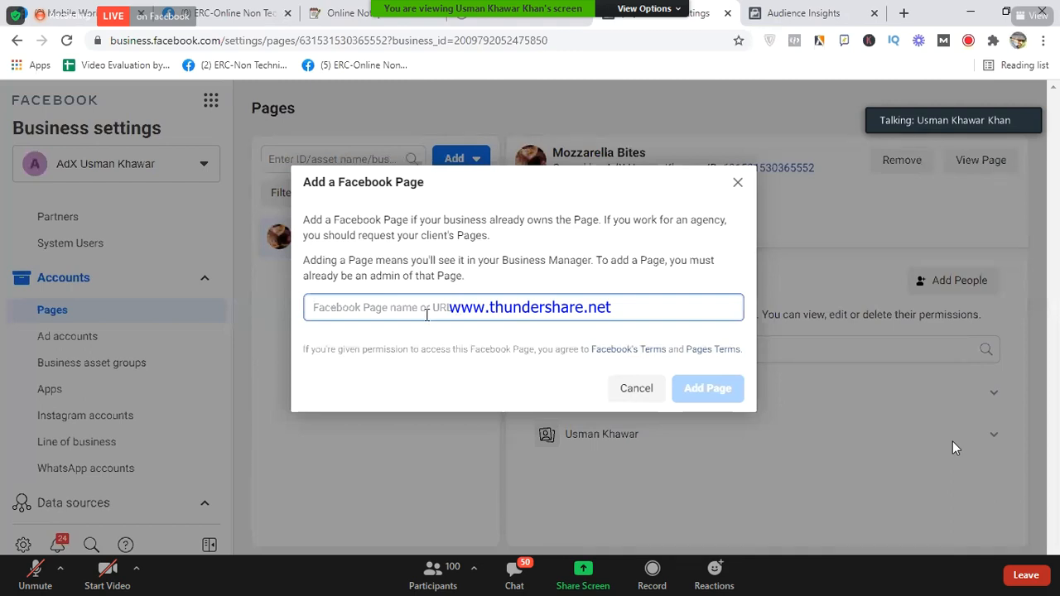
- Copy the Mobile World page's web address from its browser tab
click(91, 12)
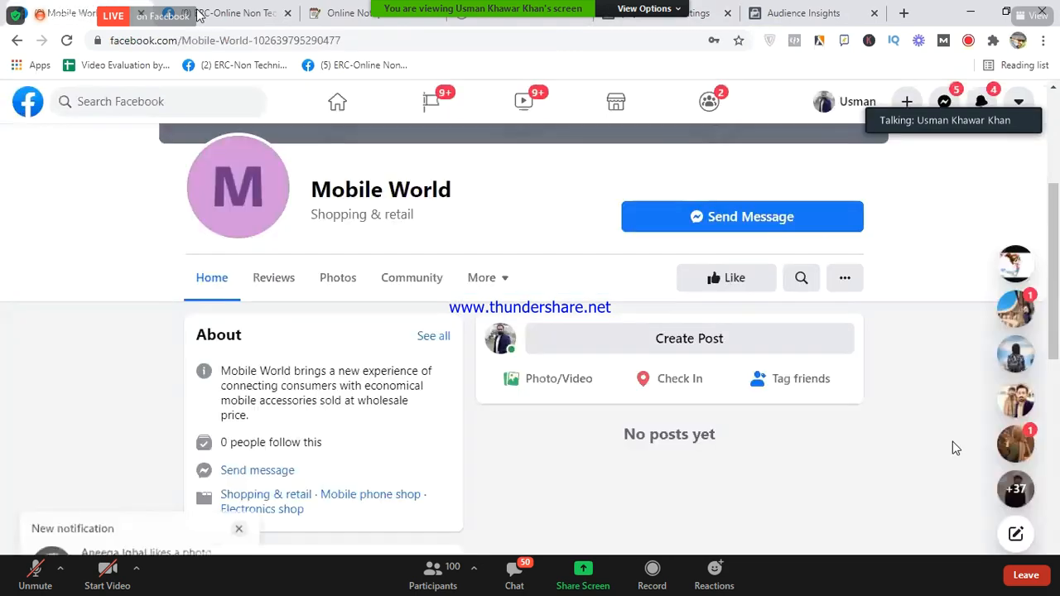
click(336, 40)
right_click(340, 43)
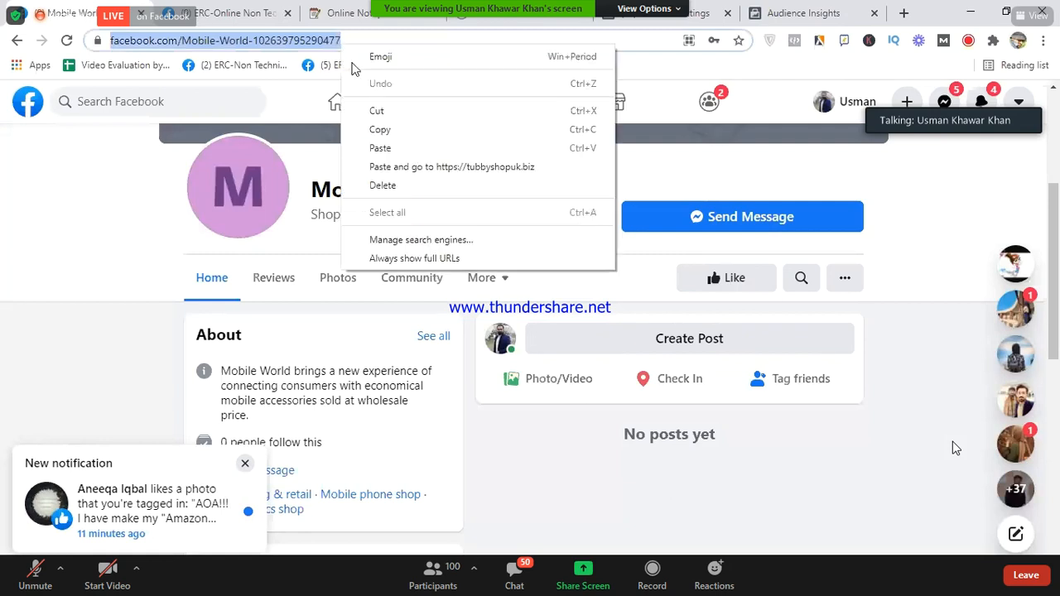
click(379, 130)
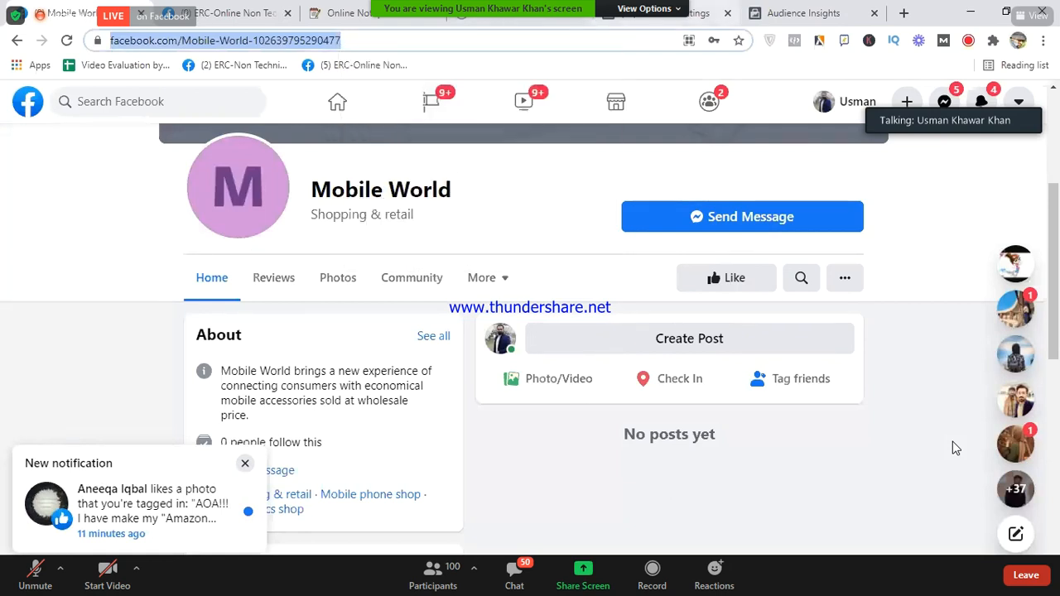
- Paste the address into the Add a Page field and select the Mobile World match
click(694, 13)
click(432, 309)
key(ctrl+v)
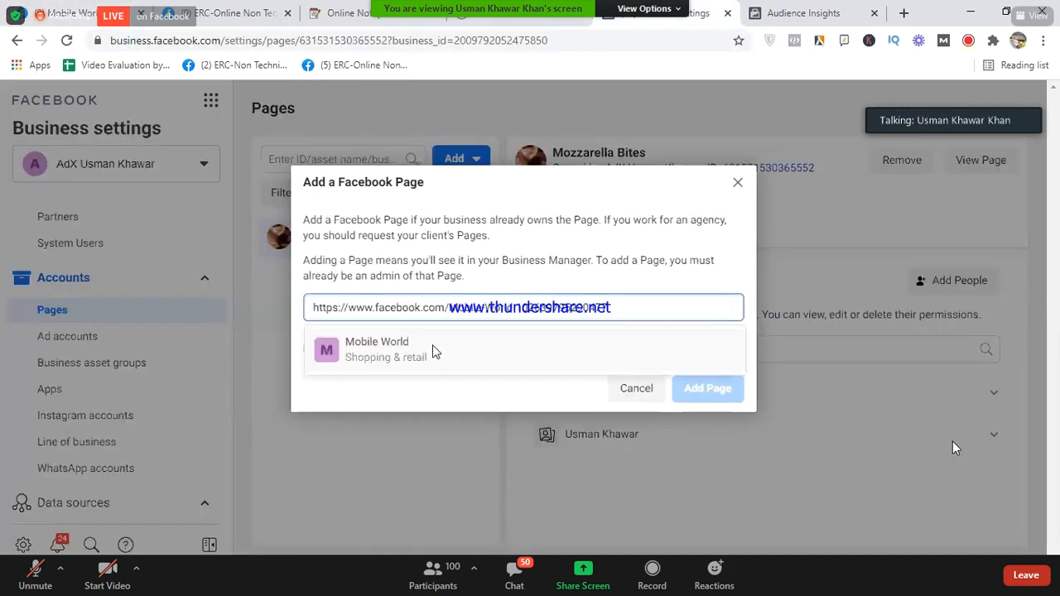
click(386, 351)
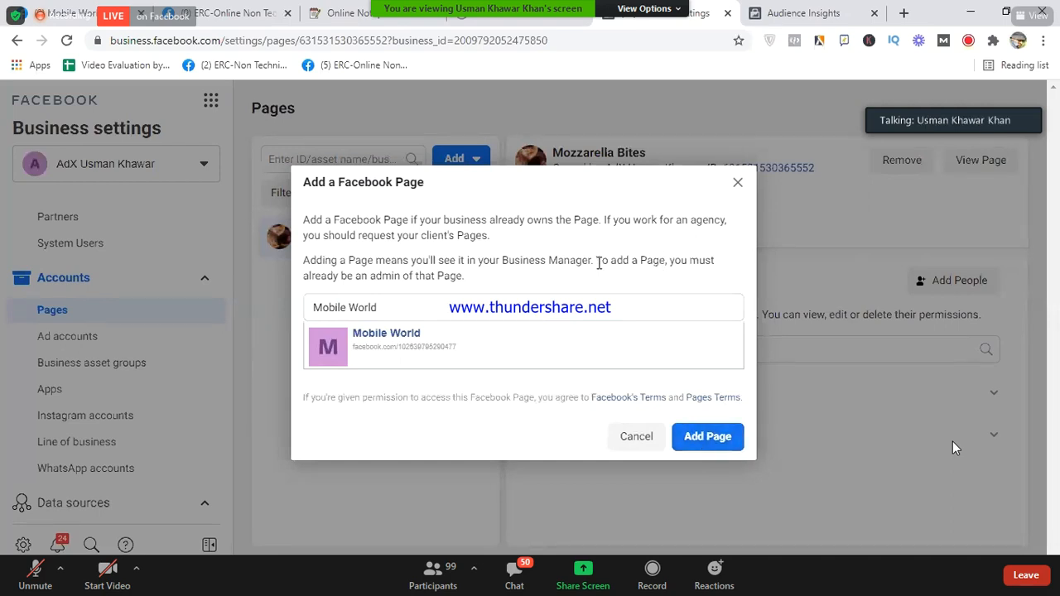
drag(598, 263, 615, 277)
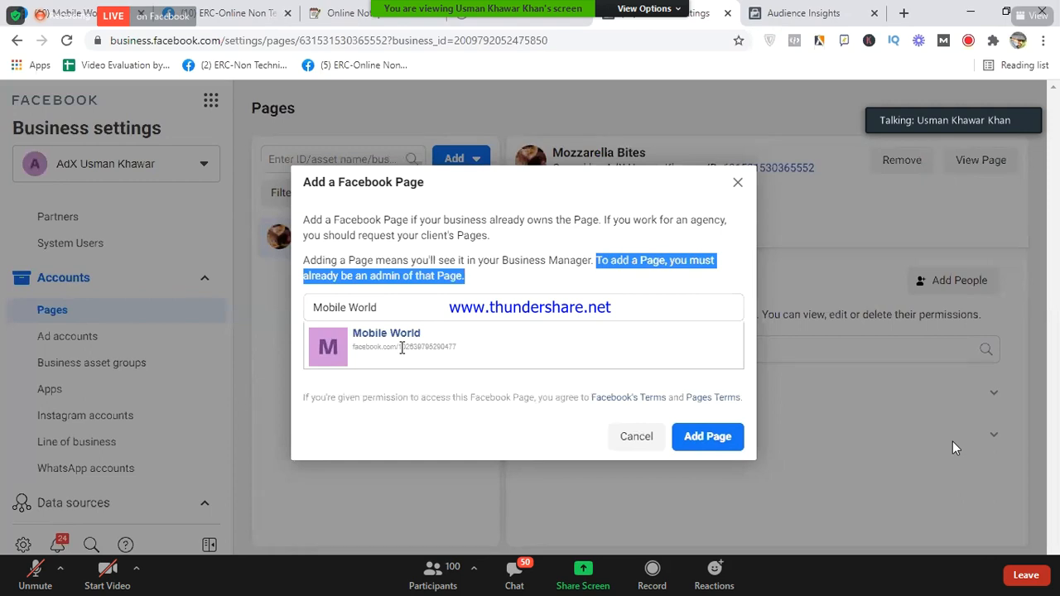
click(433, 271)
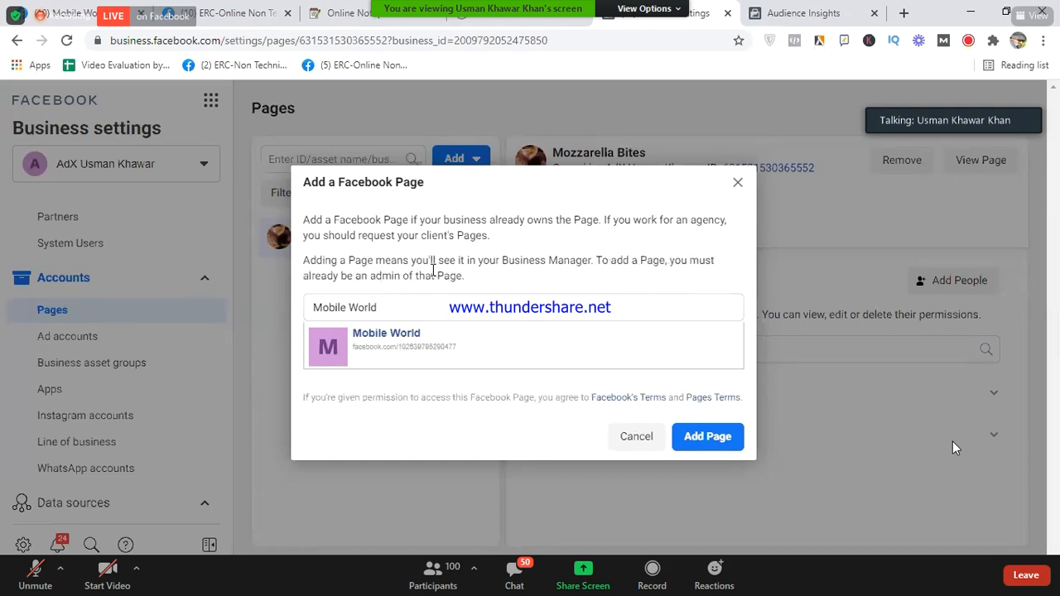
click(344, 10)
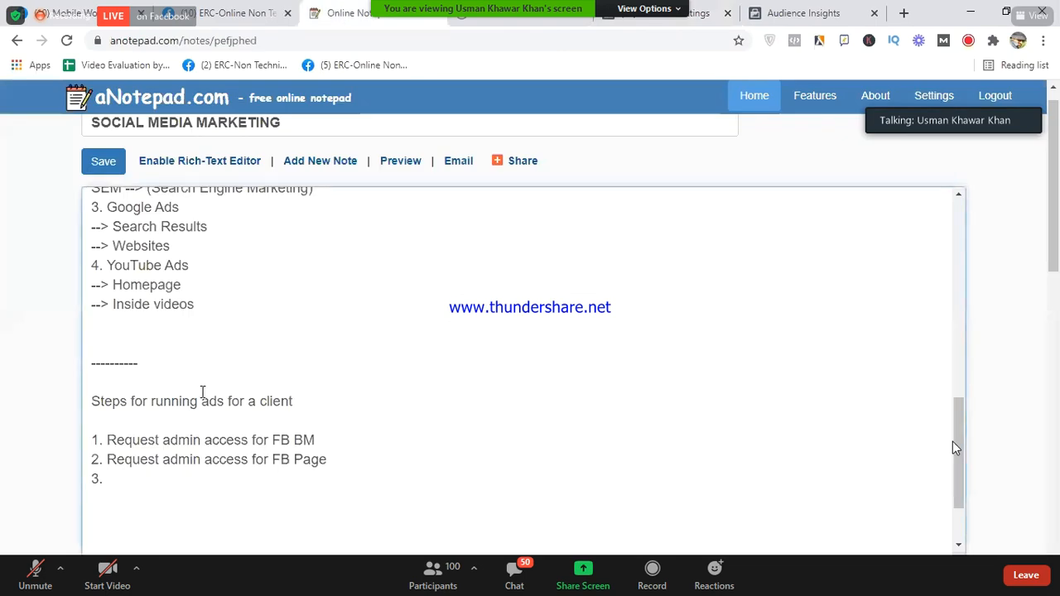
drag(108, 460, 329, 459)
click(332, 459)
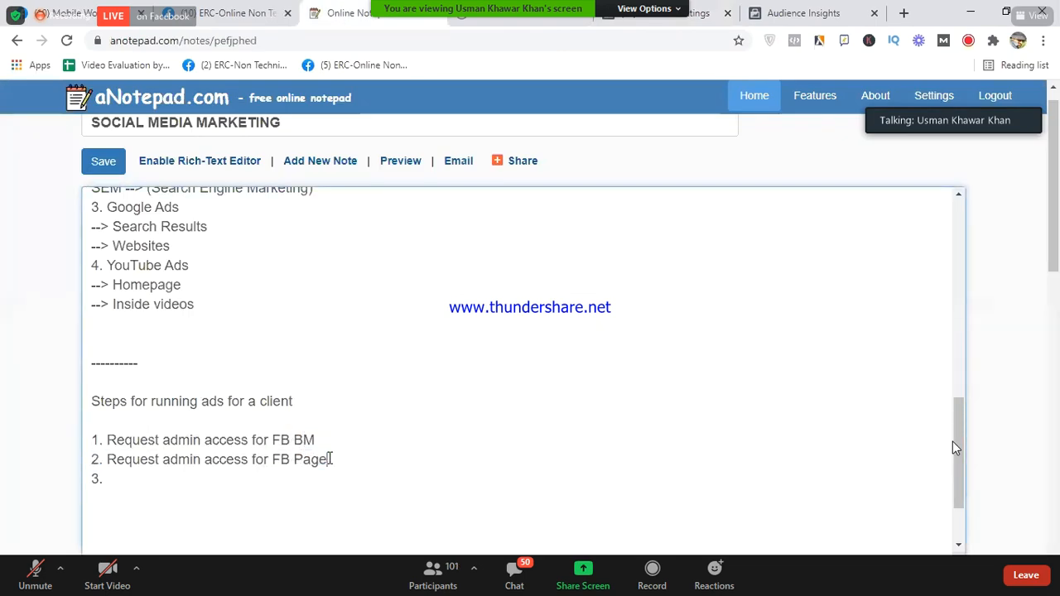
double_click(173, 459)
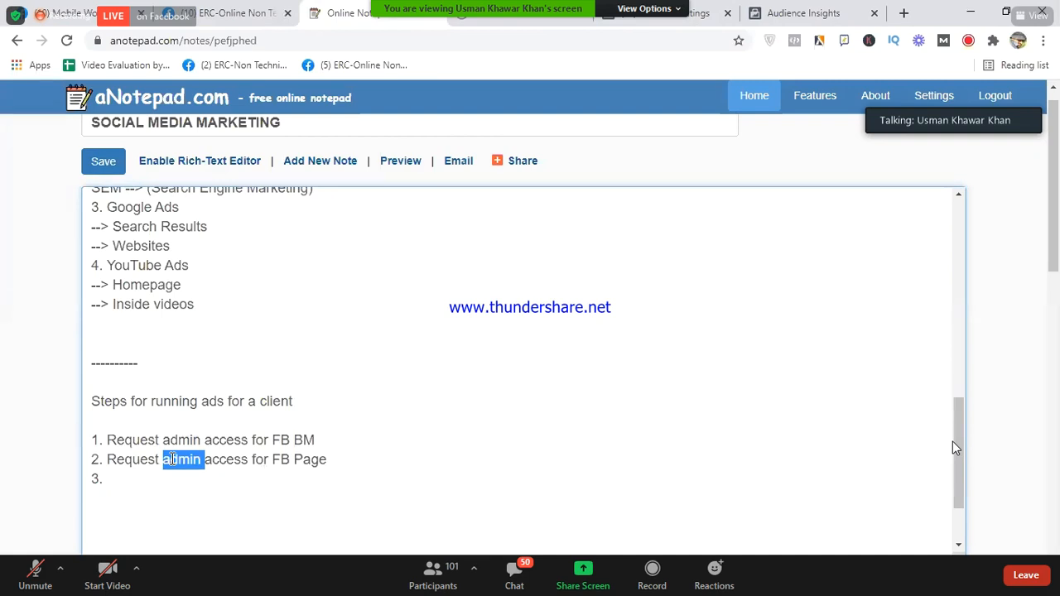
click(661, 12)
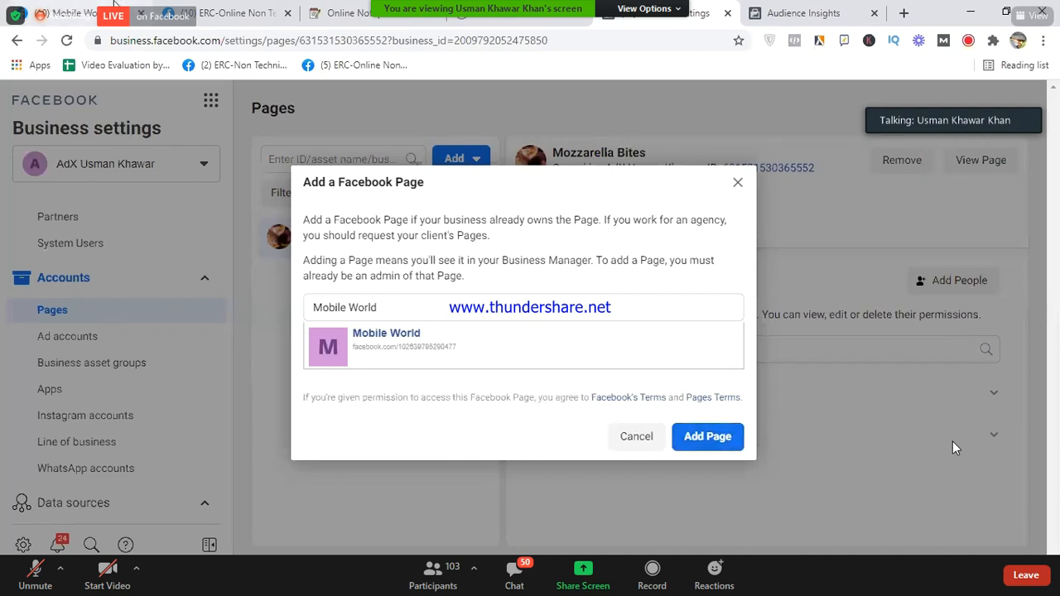
- Check the Mobile World tab, then submit Add Page; it fails because Page admin rights are required
click(116, 7)
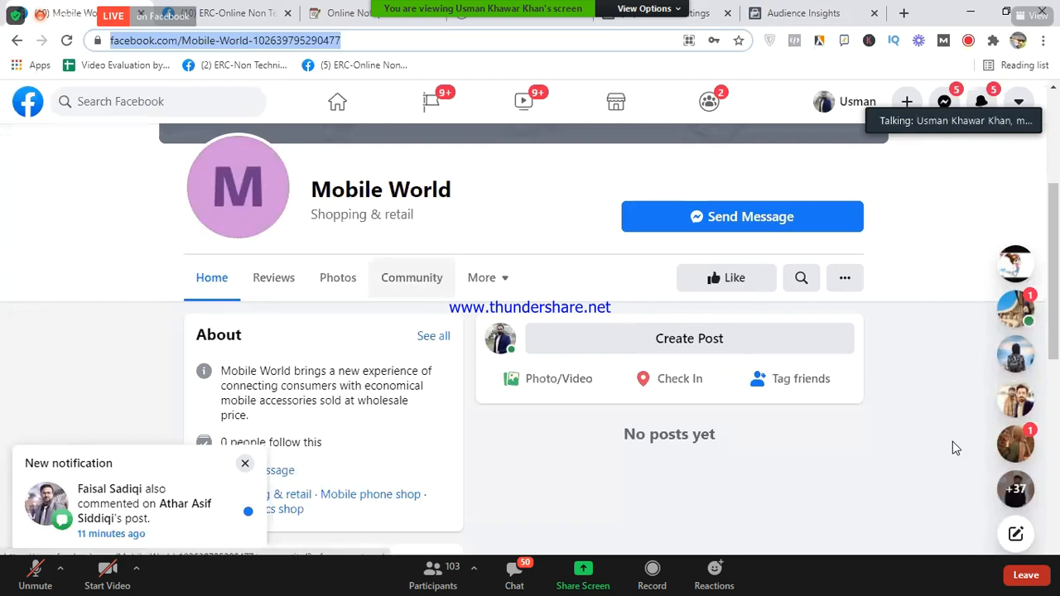
click(652, 15)
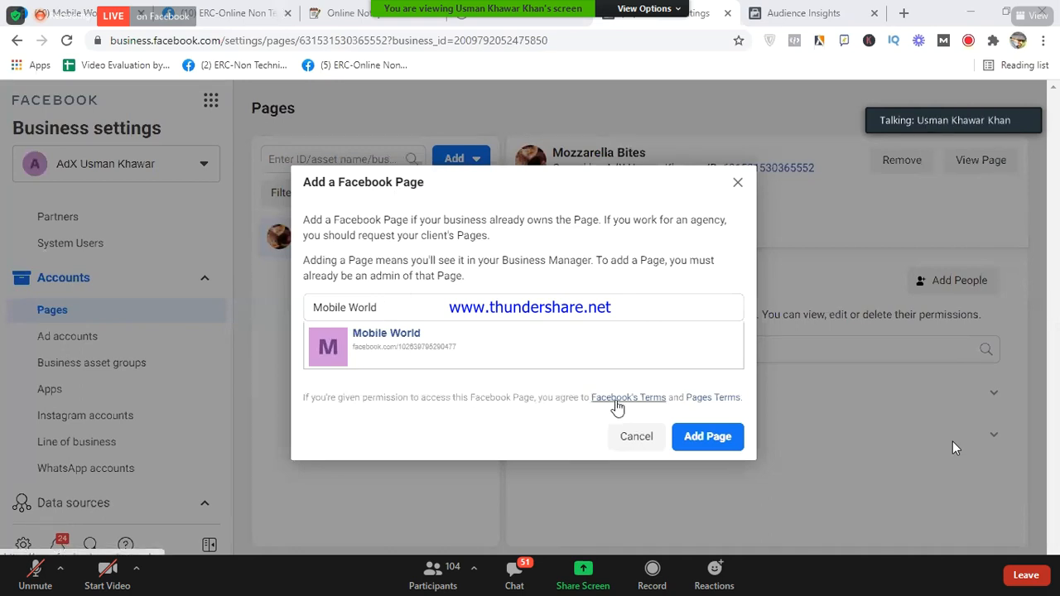
click(701, 443)
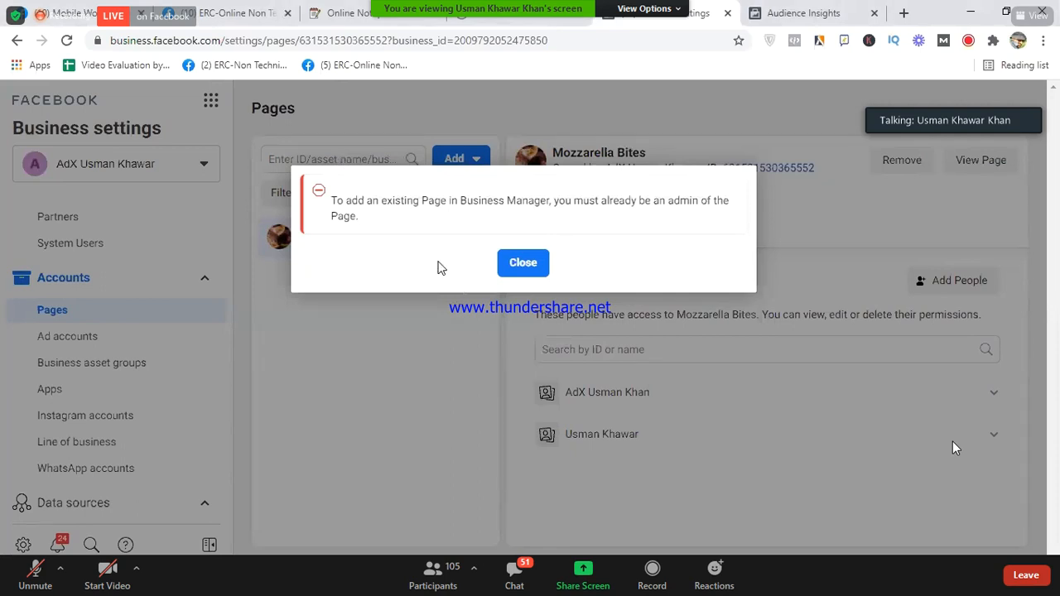
- Close the Page admin-rights error, leaving only Mozzarella Bites in the Pages list
click(71, 8)
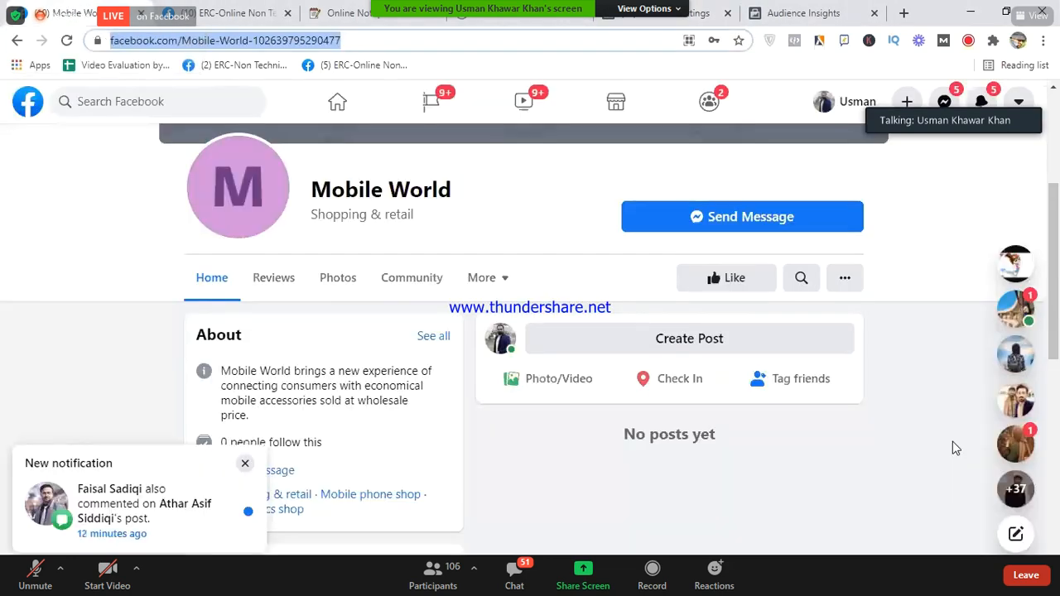
click(659, 12)
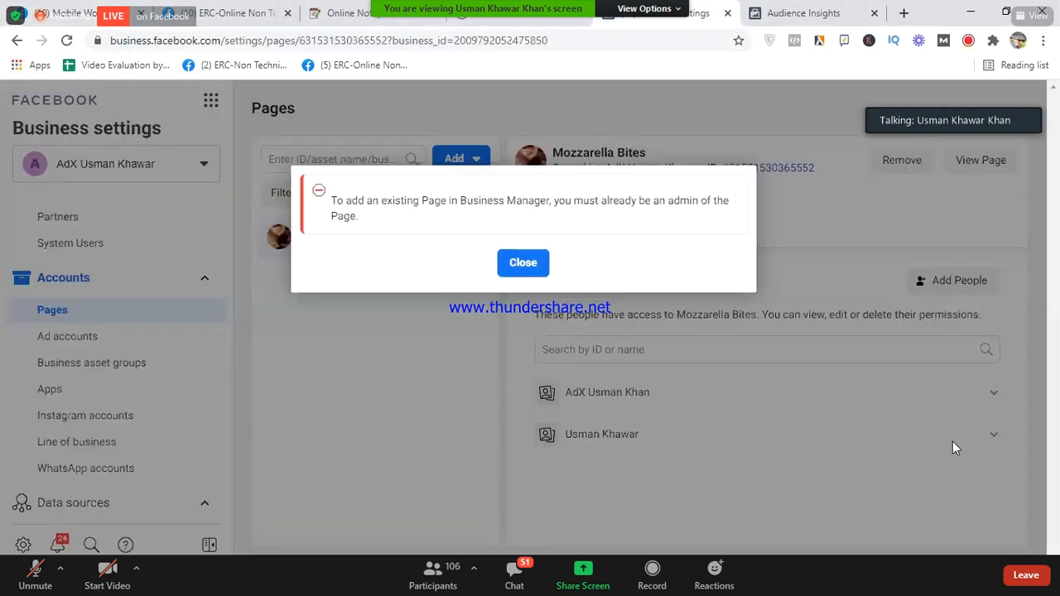
click(517, 264)
click(517, 265)
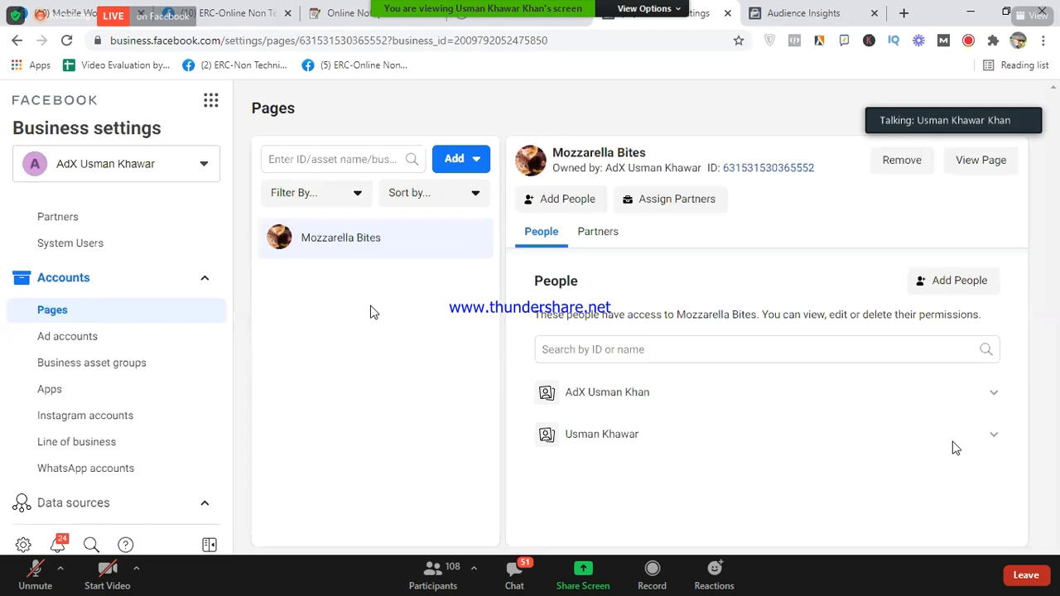
- Under Instagram accounts, choose Add and Connect Your Instagram Account to open Instagram's authorization window
click(91, 427)
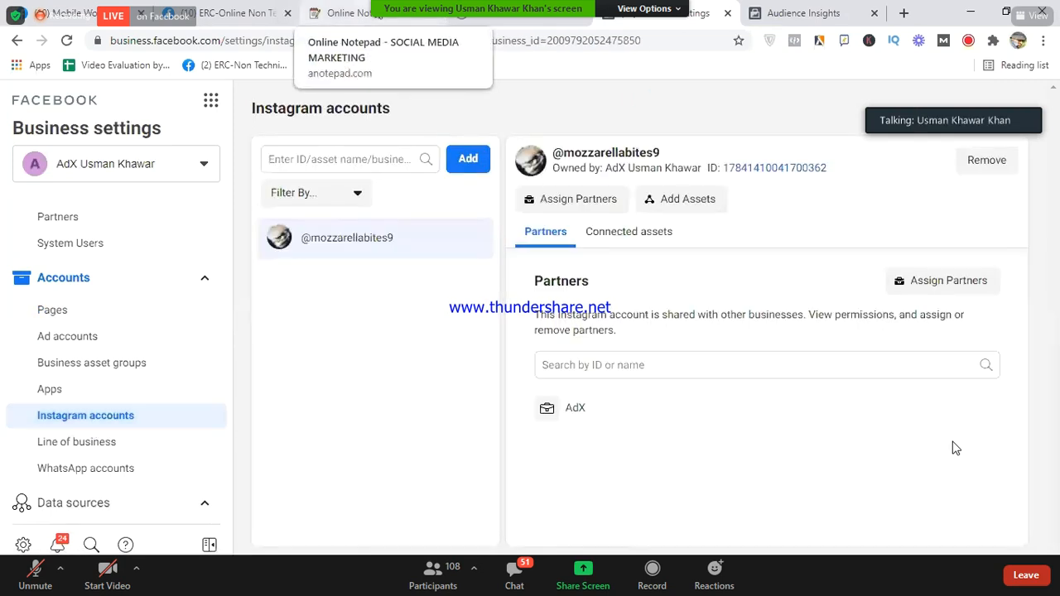
click(469, 160)
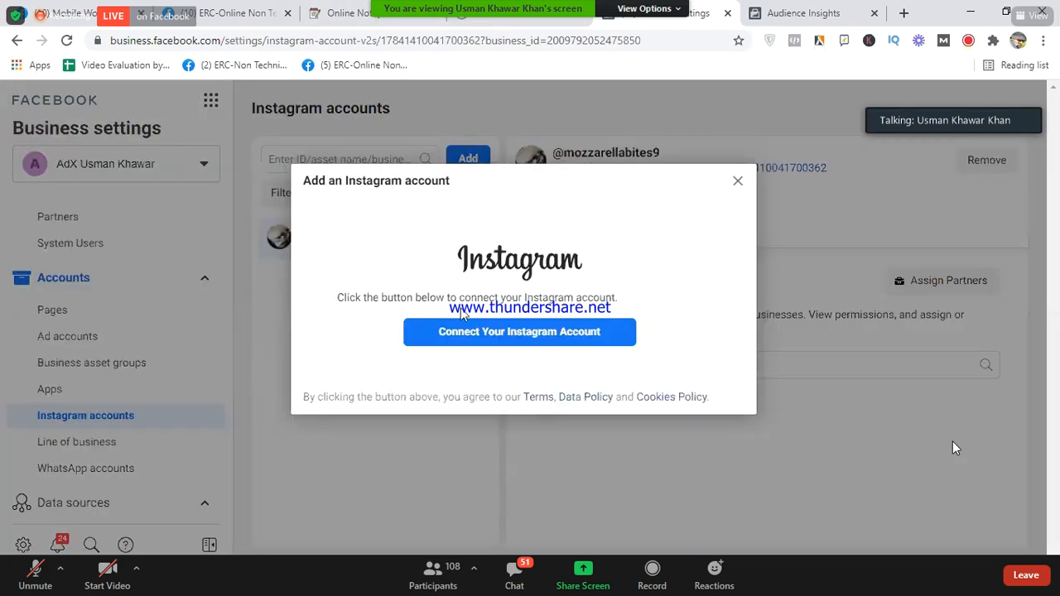
click(739, 184)
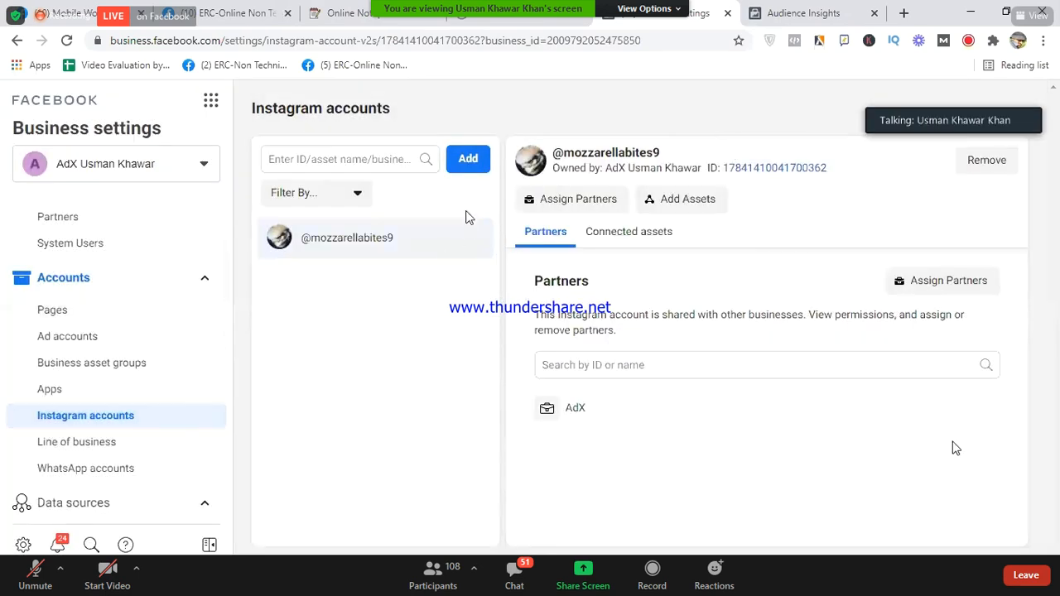
click(476, 163)
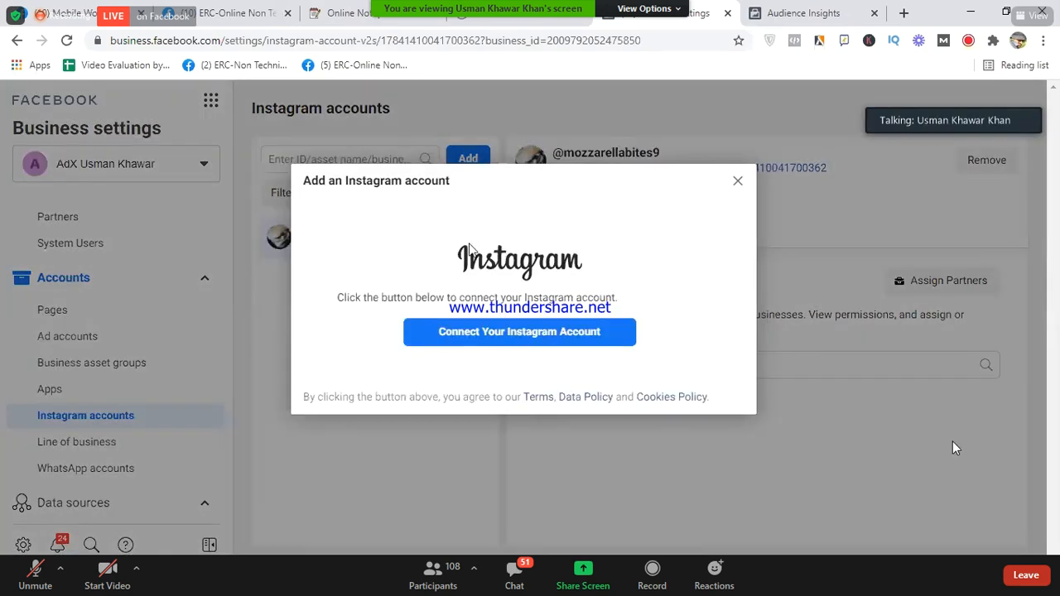
click(473, 339)
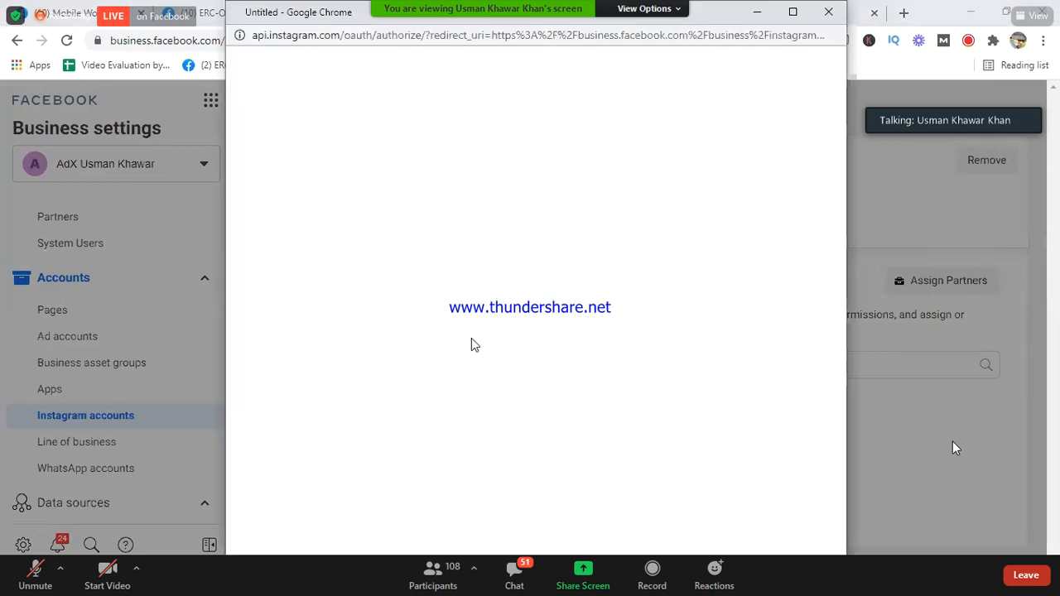
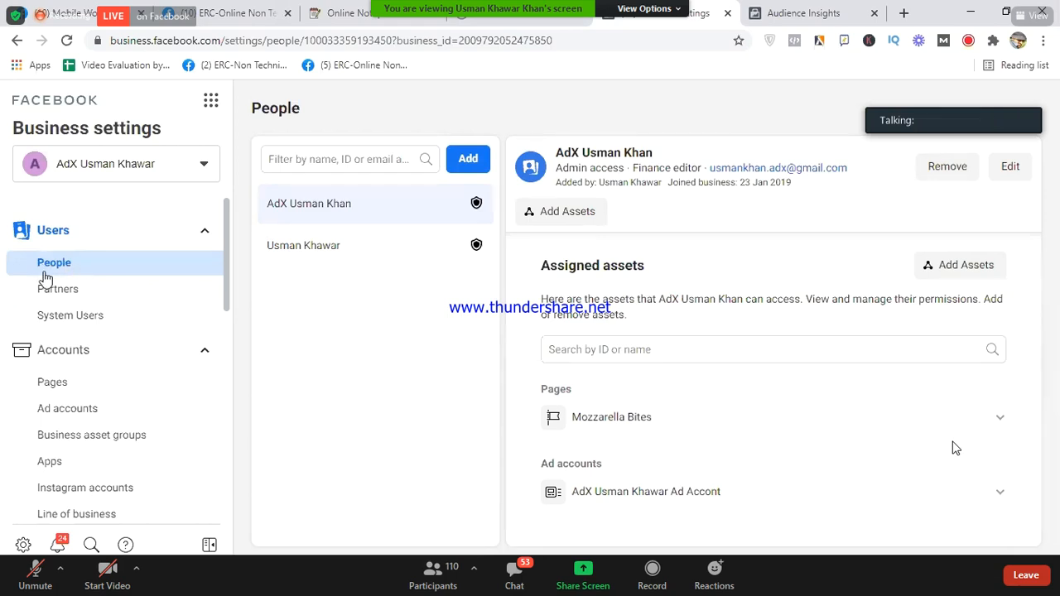
click(469, 159)
click(436, 241)
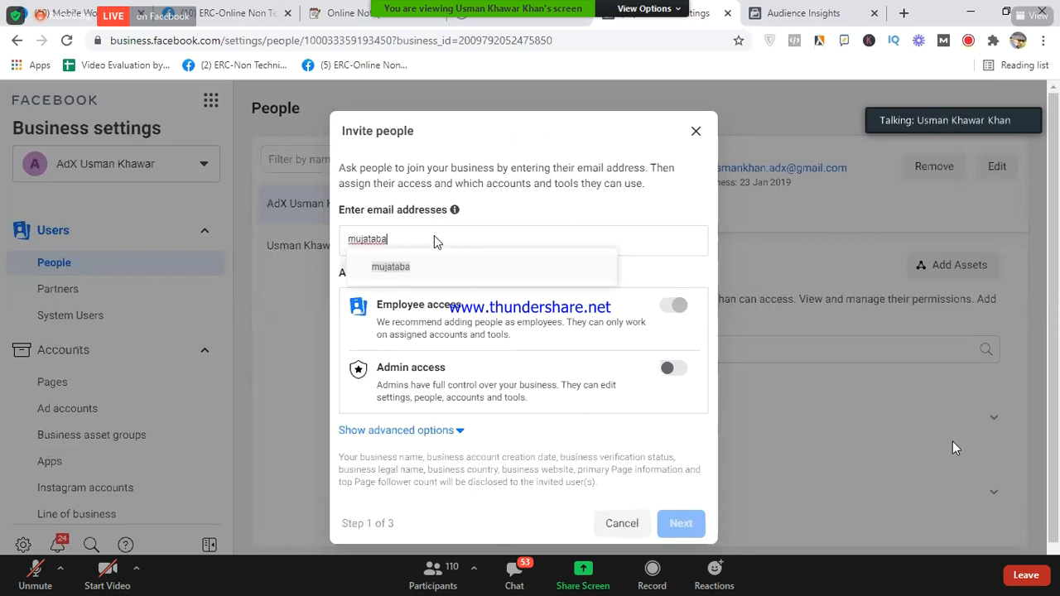
click(696, 131)
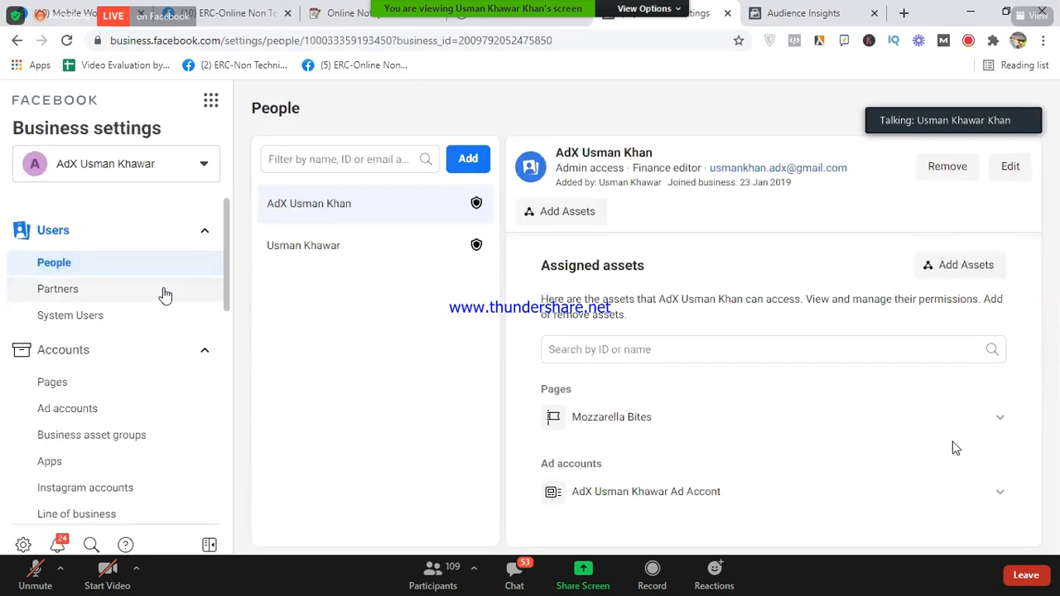
scroll(165, 296, down, 1)
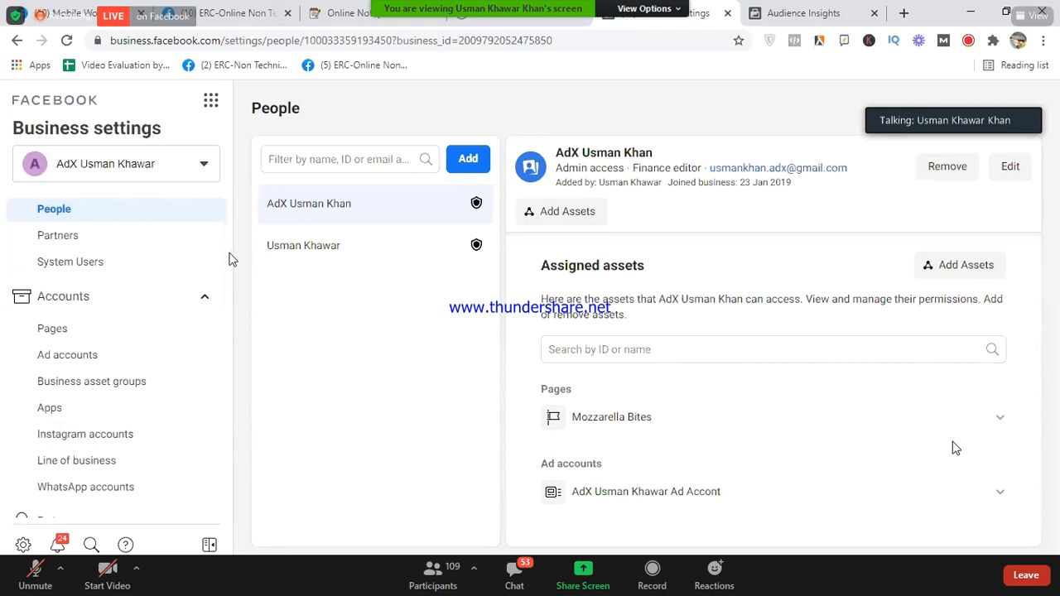
scroll(226, 300, down, 4)
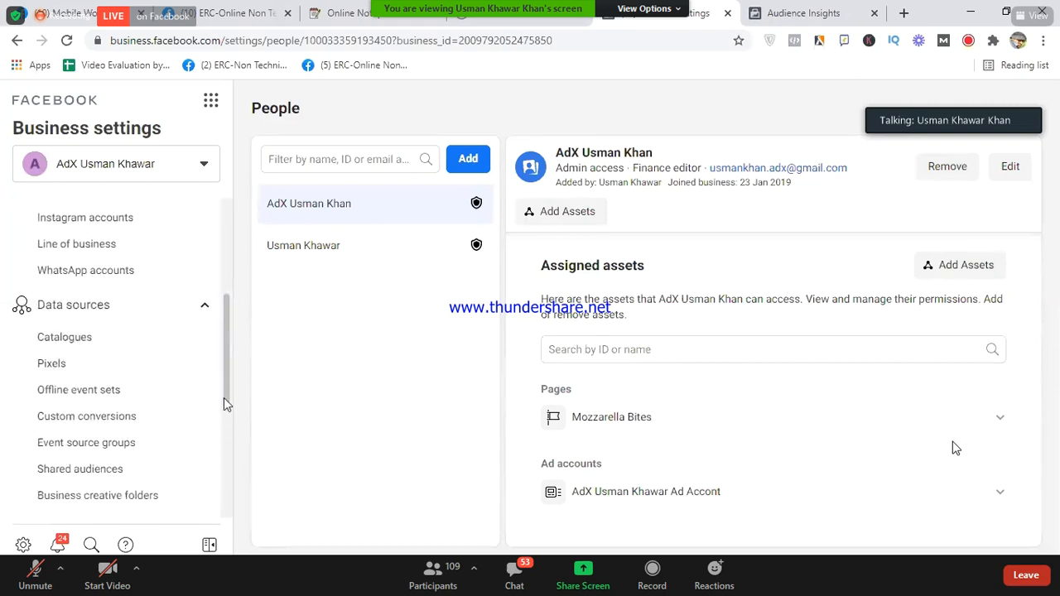
scroll(223, 418, down, 6)
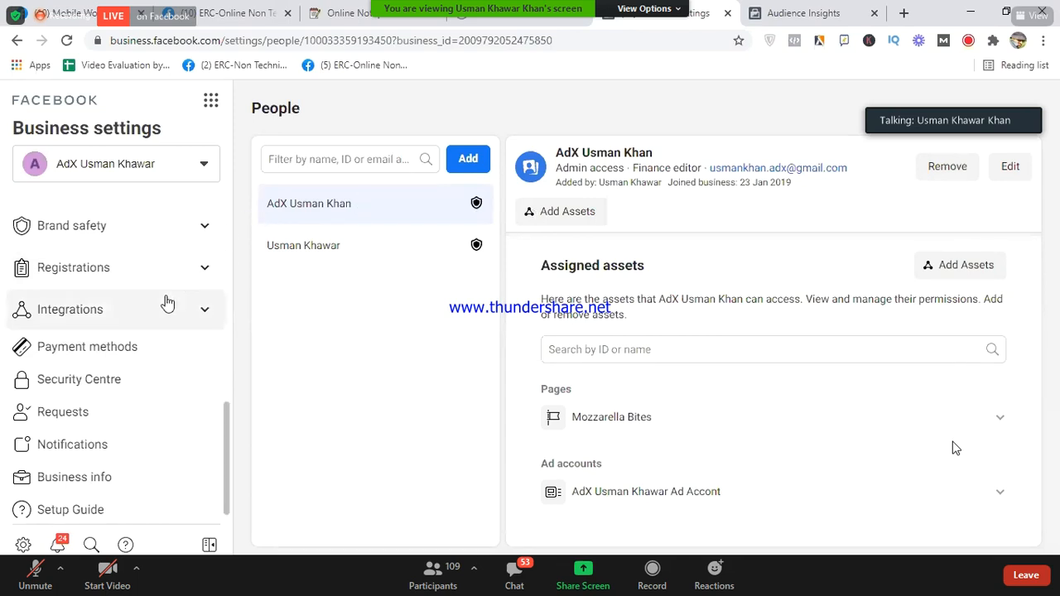
scroll(165, 302, up, 5)
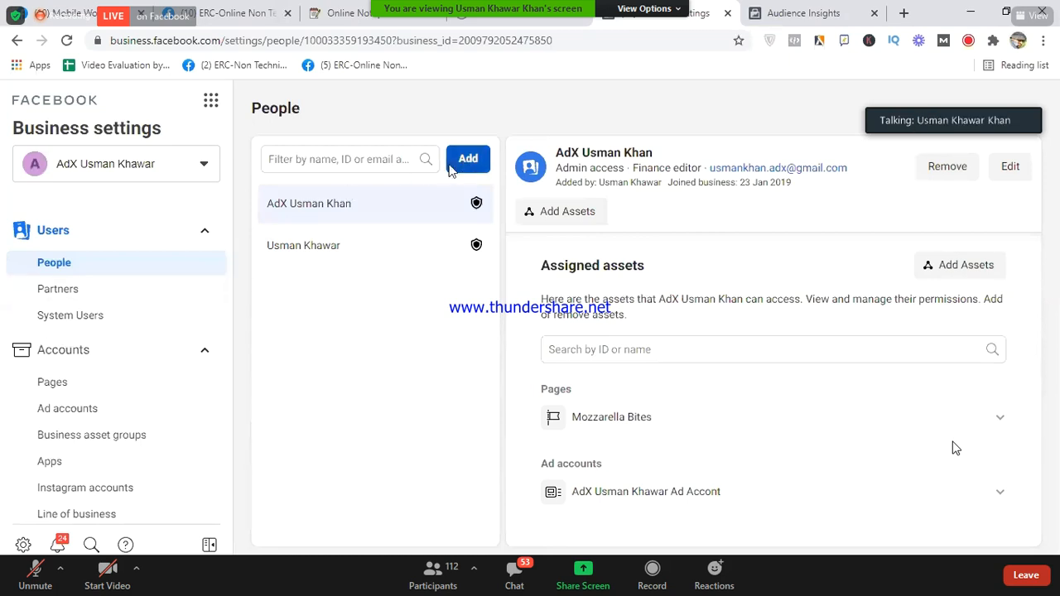
click(348, 13)
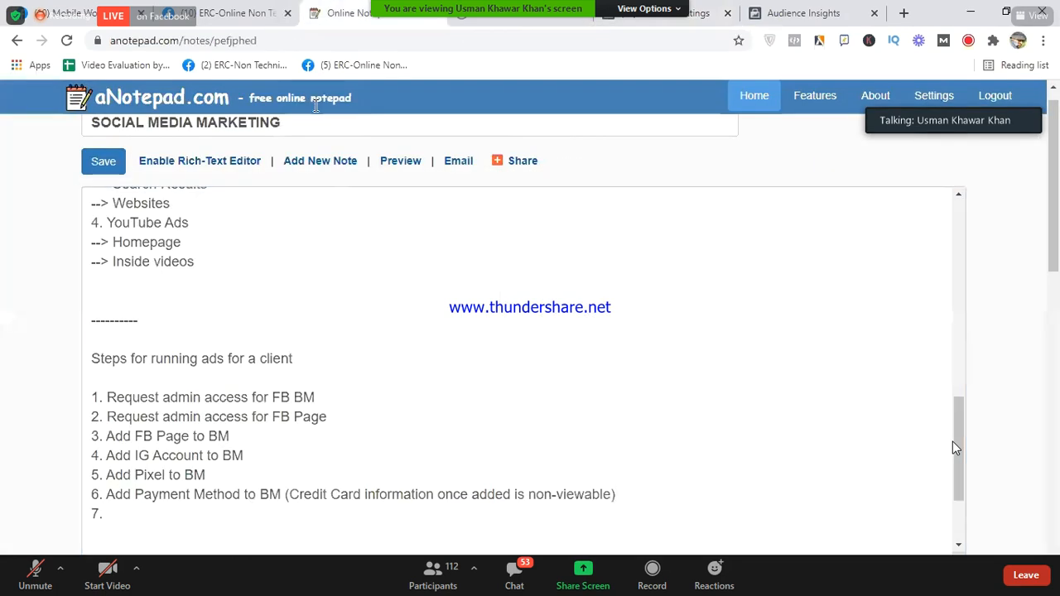
drag(317, 397, 109, 396)
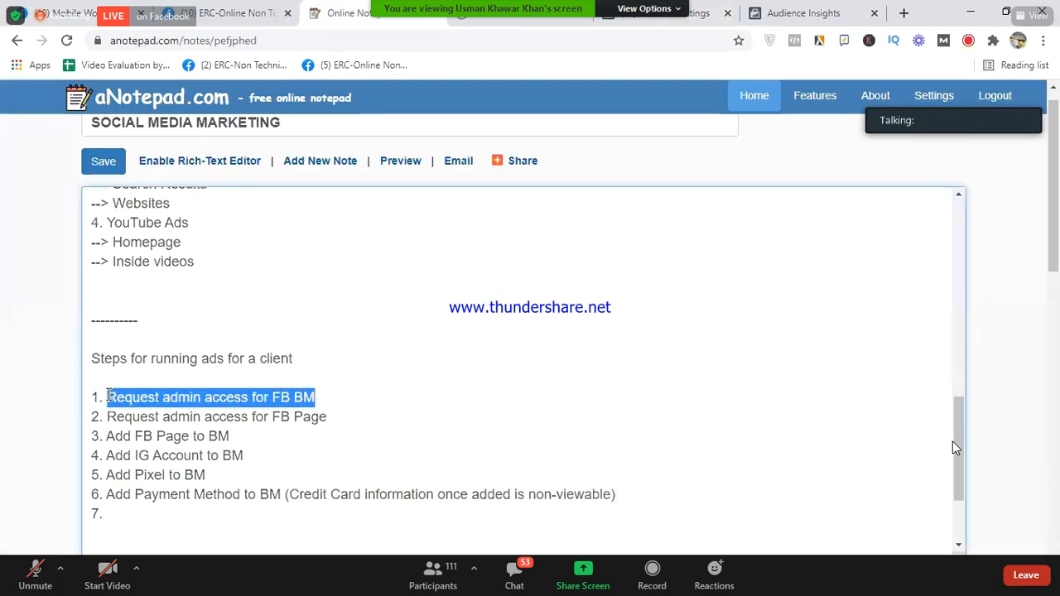
drag(108, 417, 246, 472)
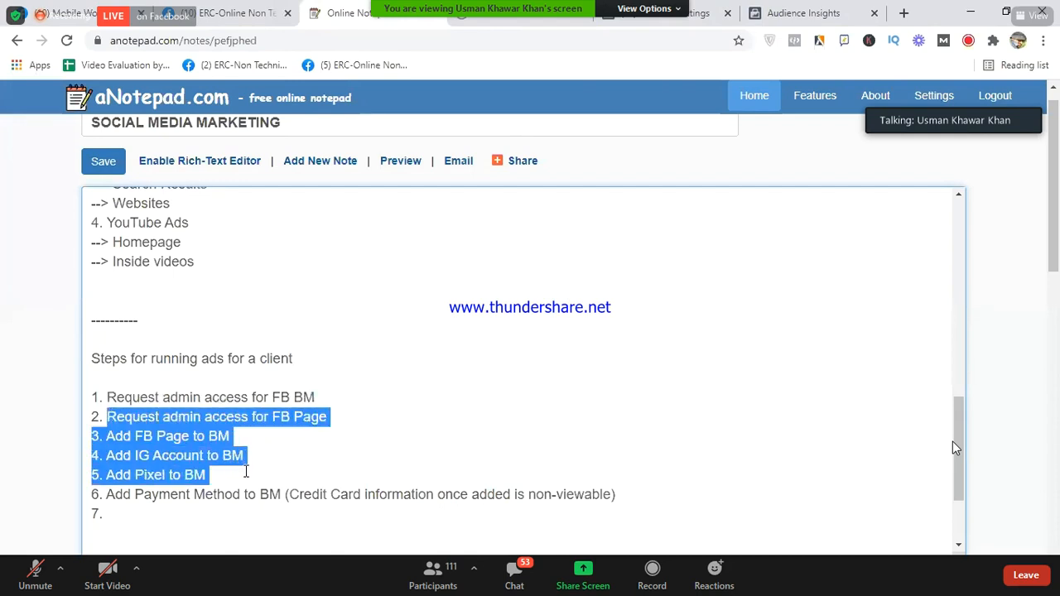
click(228, 477)
drag(108, 495, 648, 501)
click(646, 502)
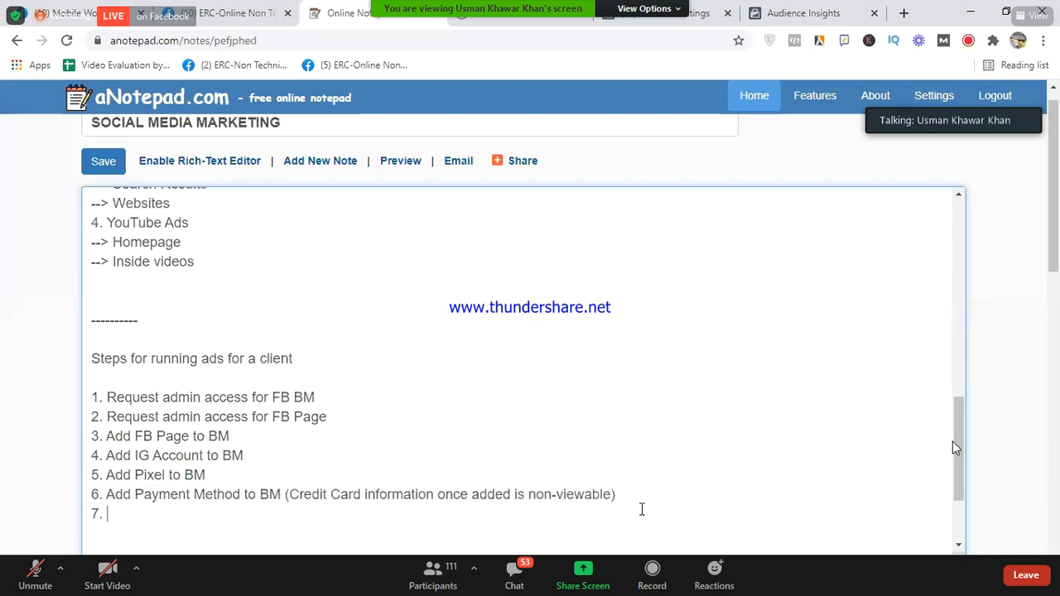
click(535, 18)
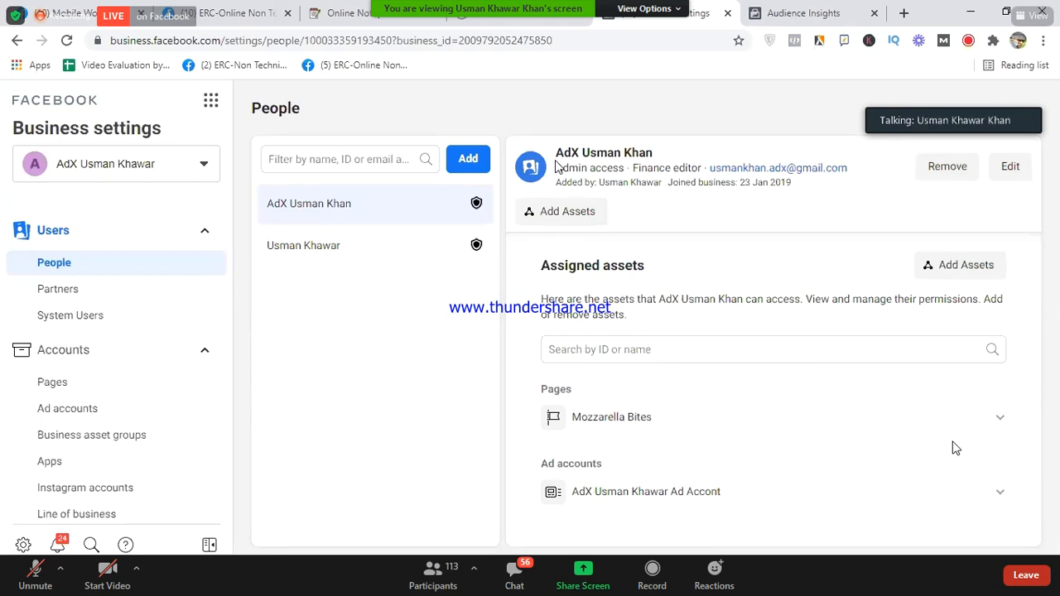
- Raise the volume and bring up the Zoom meeting chat over the People page
key(XF86AudioRaiseVolume)
click(515, 575)
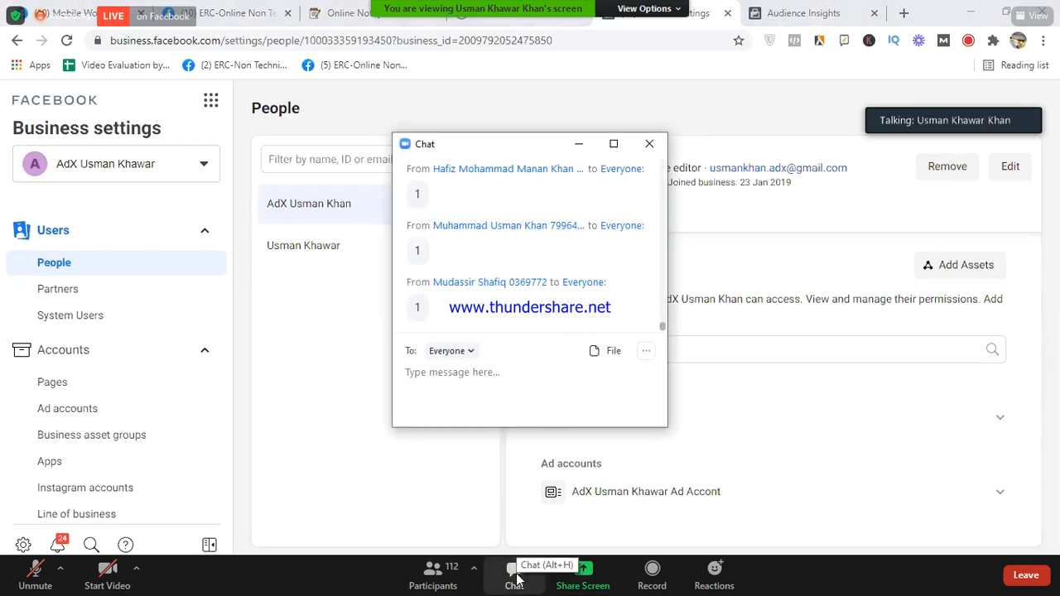
- Send the reply '1' to Everyone in the Zoom chat, then minimize the chat window
text(1)
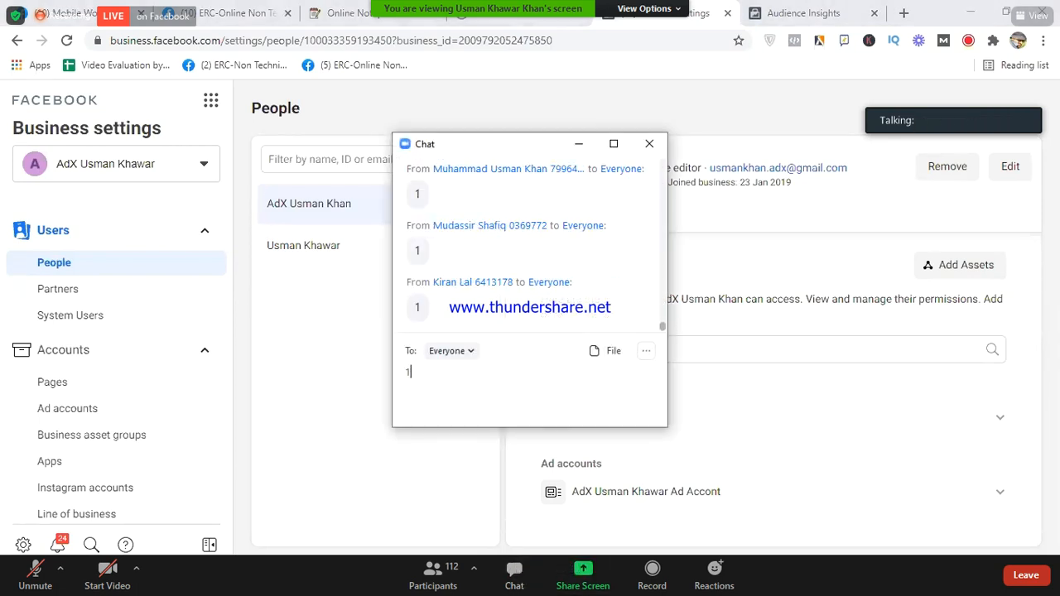
key(Return)
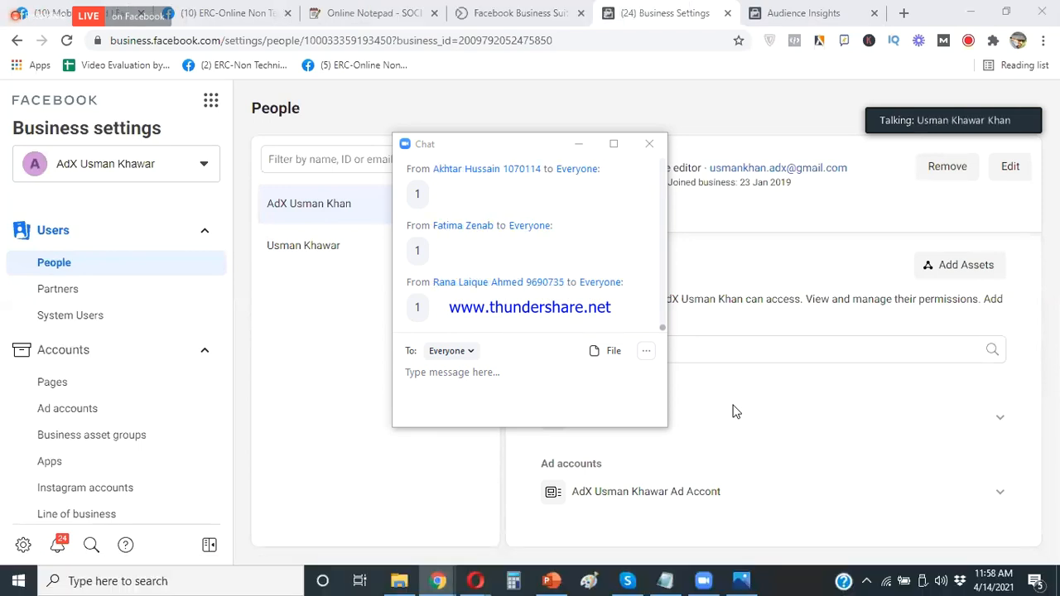
click(578, 143)
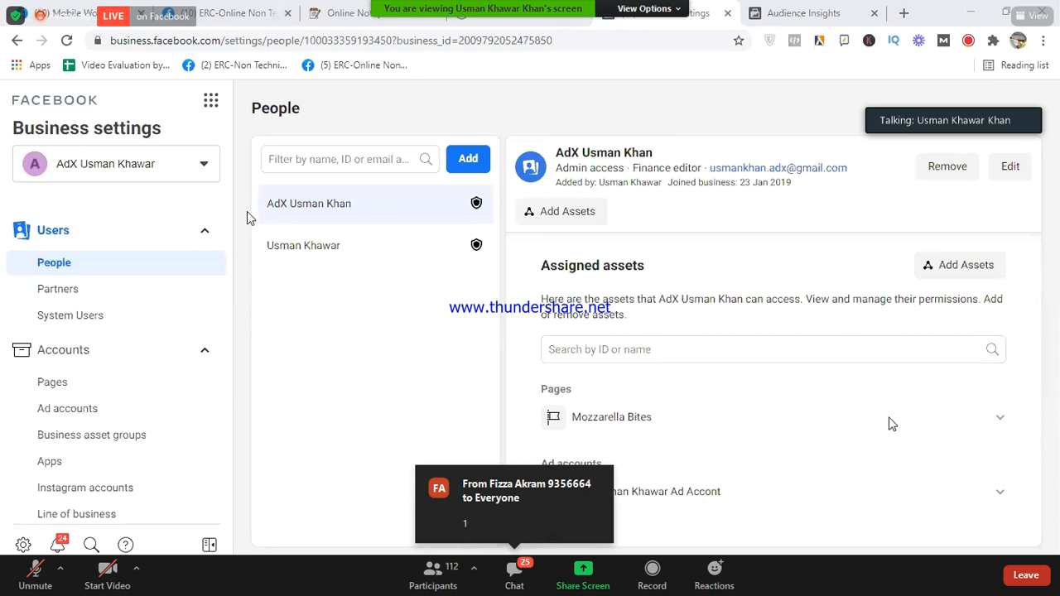
click(205, 169)
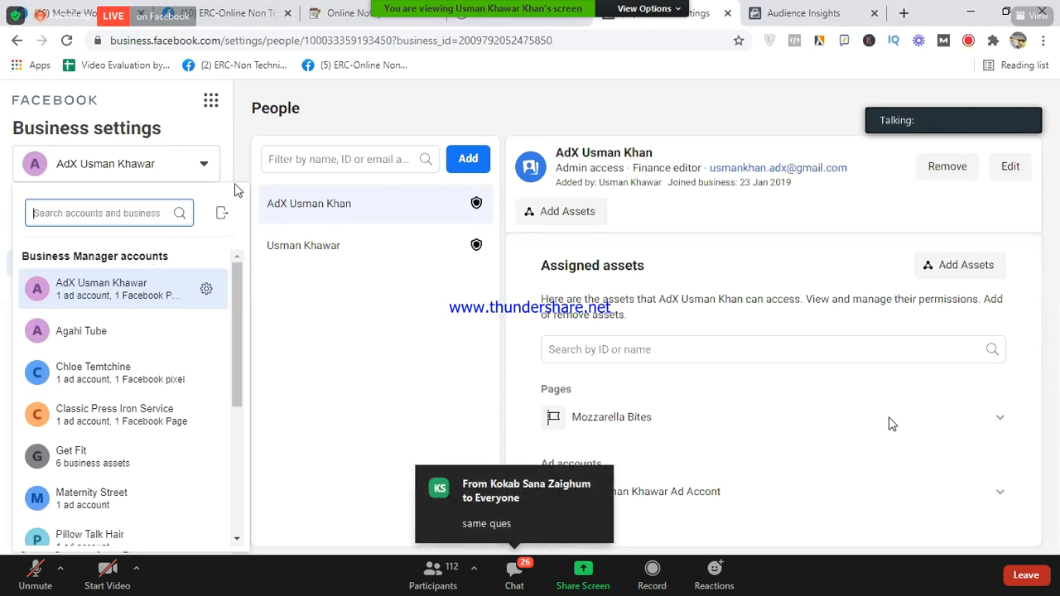
click(168, 169)
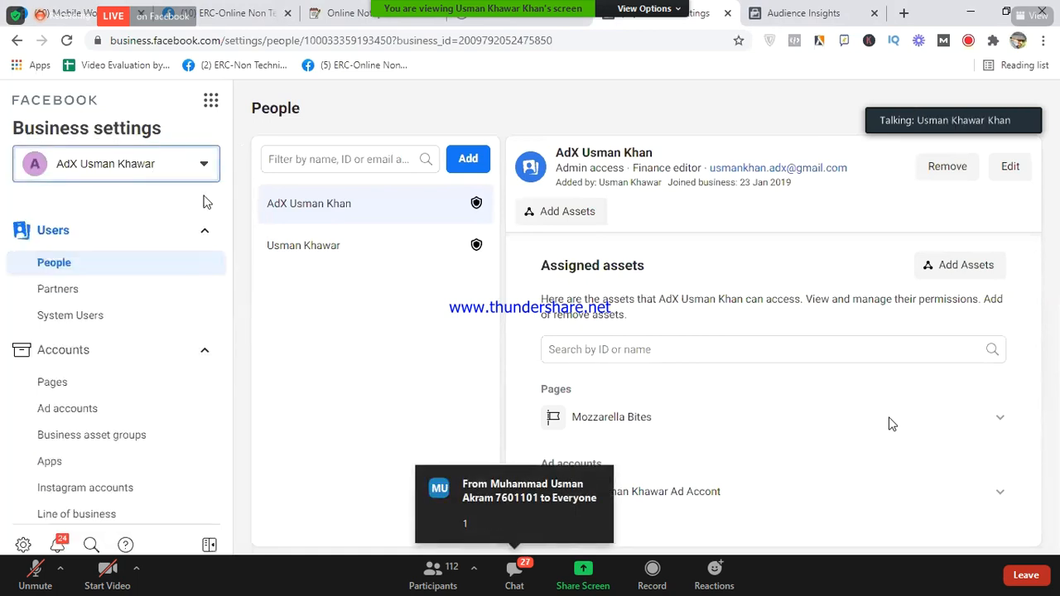
click(203, 166)
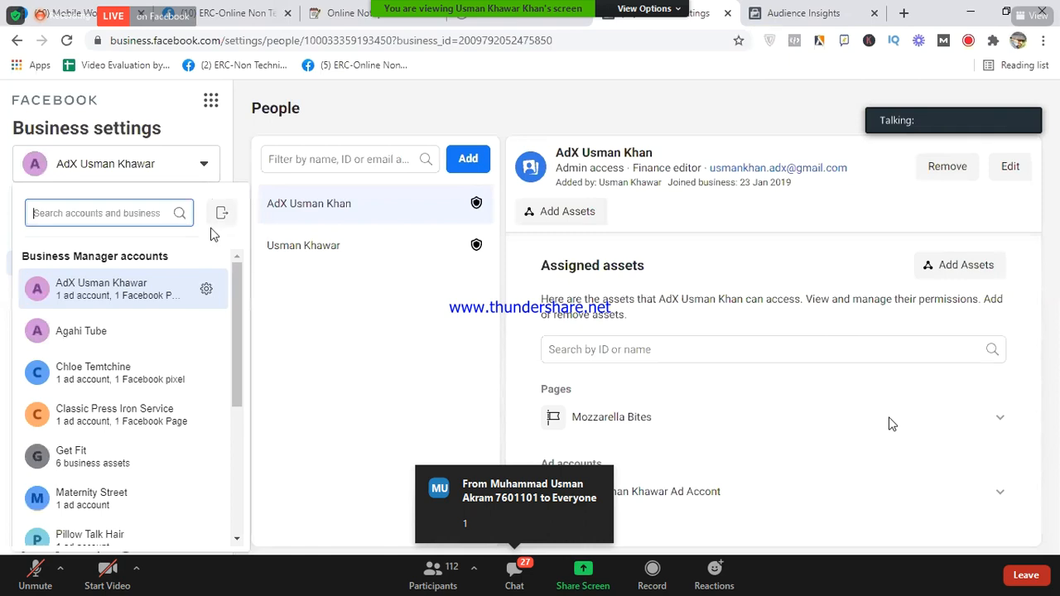
scroll(236, 290, down, 1)
drag(236, 305, 239, 280)
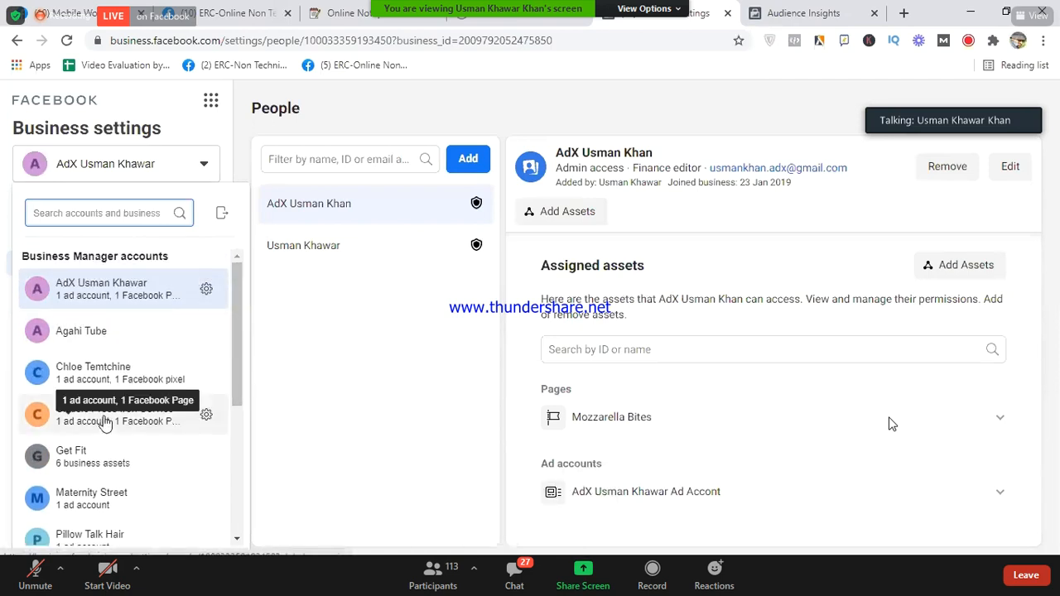
click(239, 163)
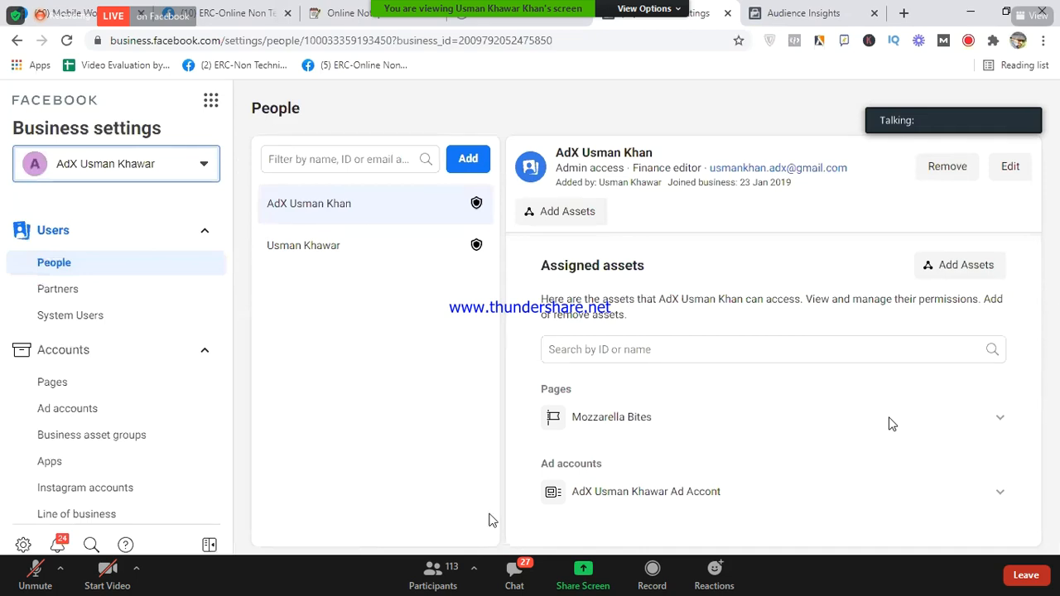
click(478, 582)
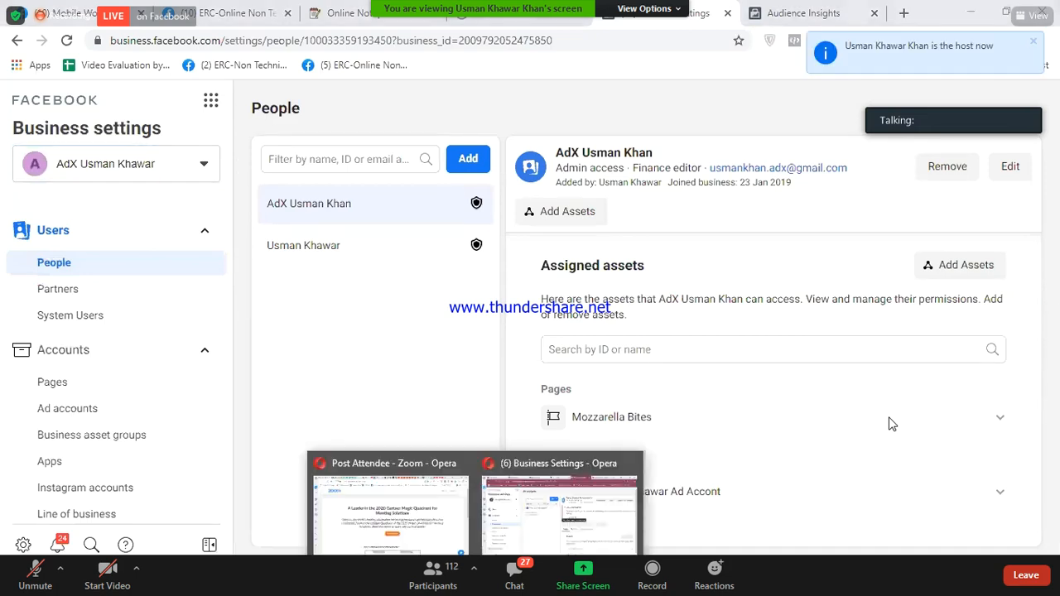
click(532, 542)
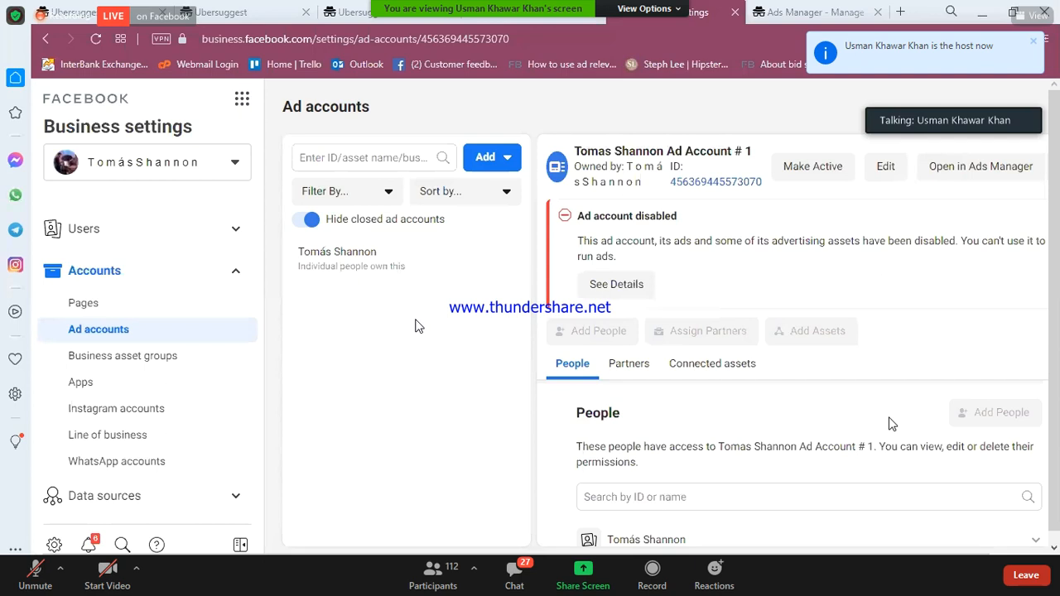
click(233, 163)
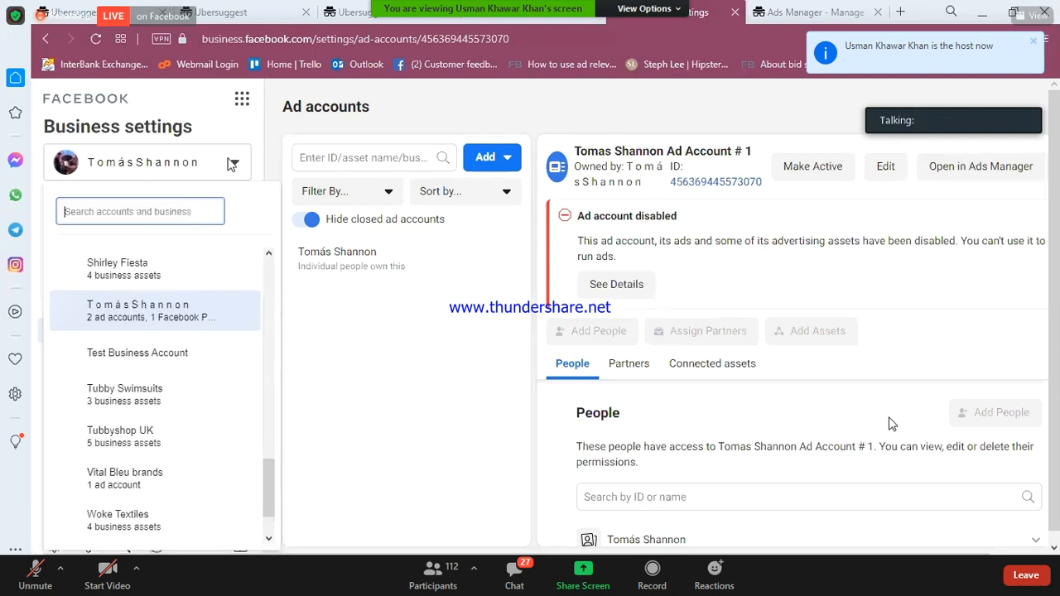
drag(270, 469, 274, 273)
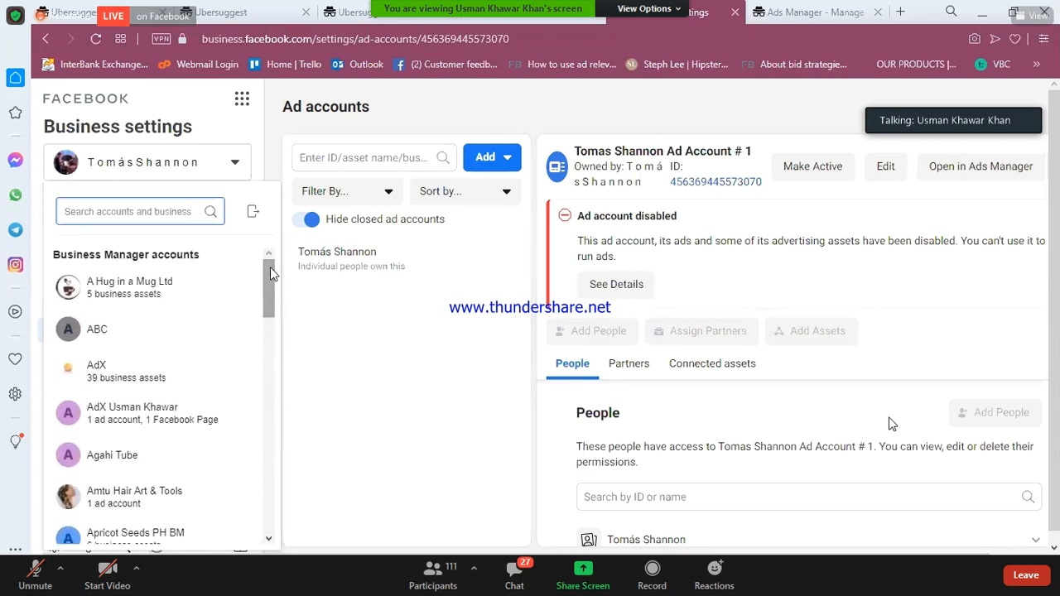
drag(273, 274, 266, 492)
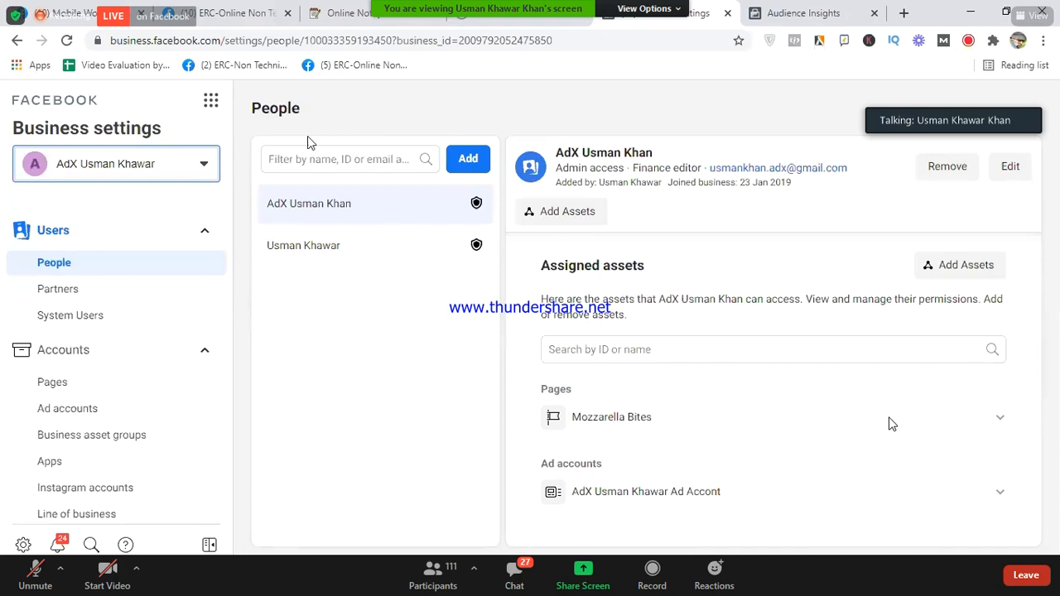
- From the business selector list, switch to the business holding Super Brave Kids Ad Account # 1
click(237, 160)
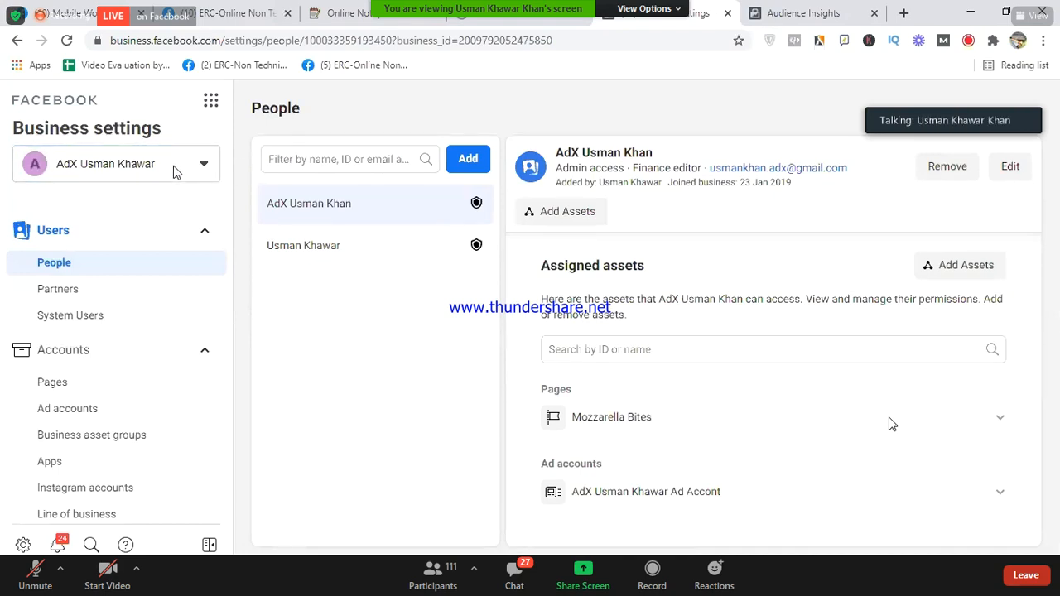
click(207, 164)
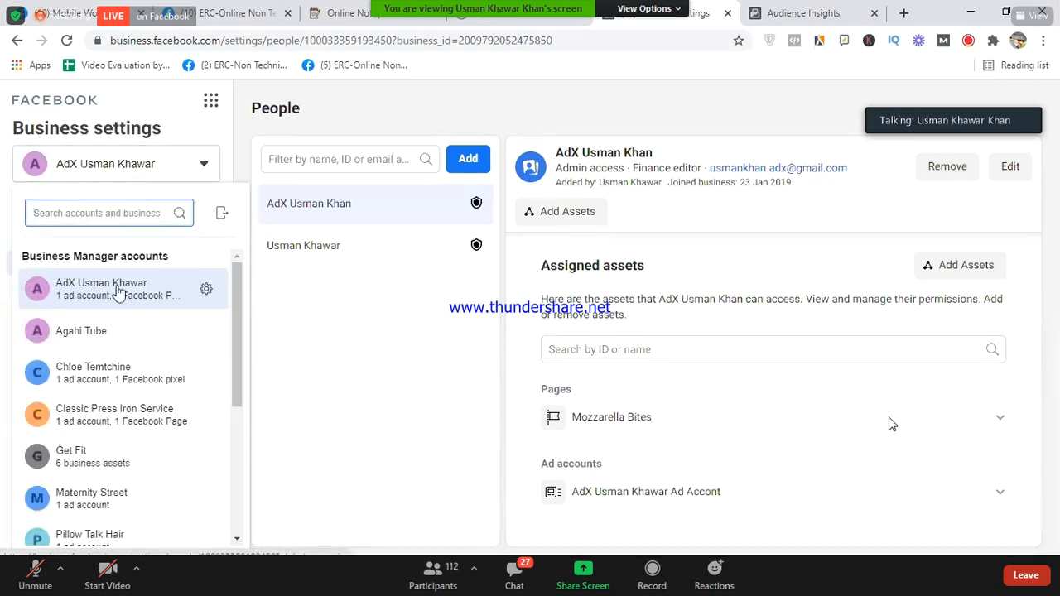
scroll(237, 286, down, 1)
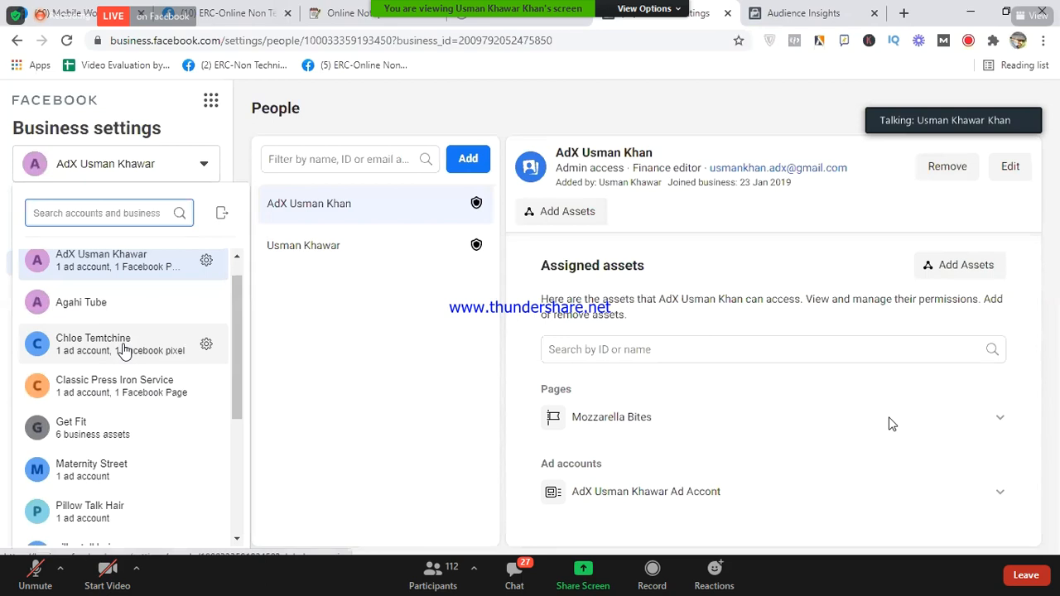
mouse_move(122, 351)
scroll(122, 351, down, 2)
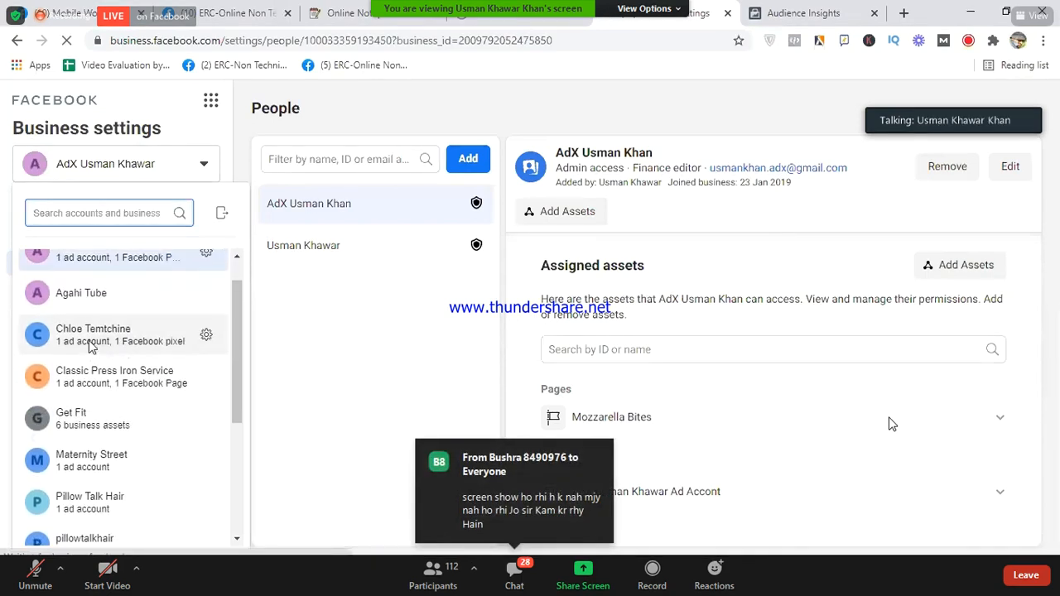
click(90, 348)
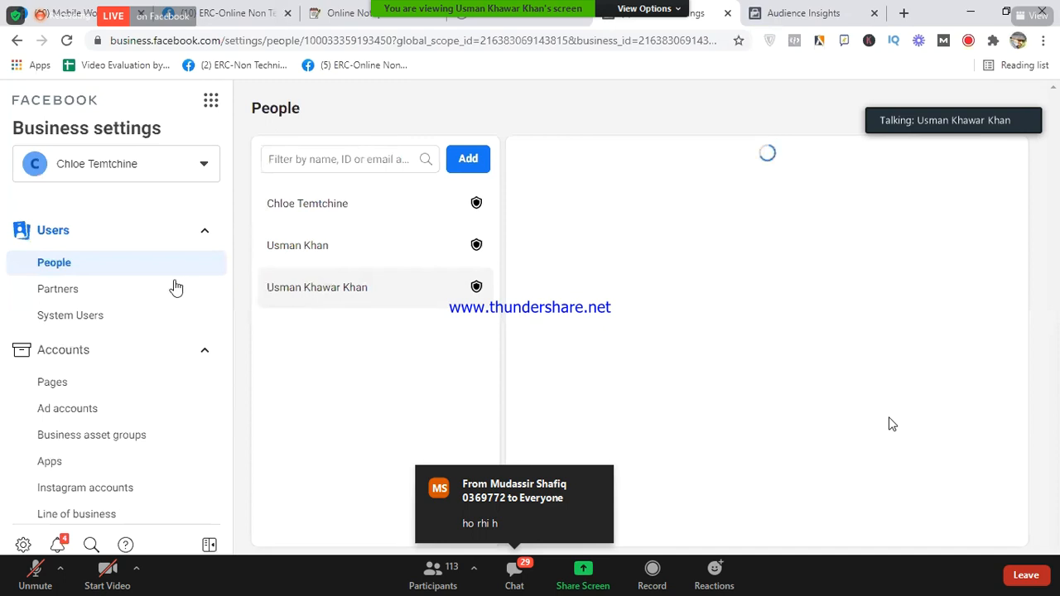
- Open Payment methods in the newly loaded business's settings sidebar
scroll(159, 293, down, 5)
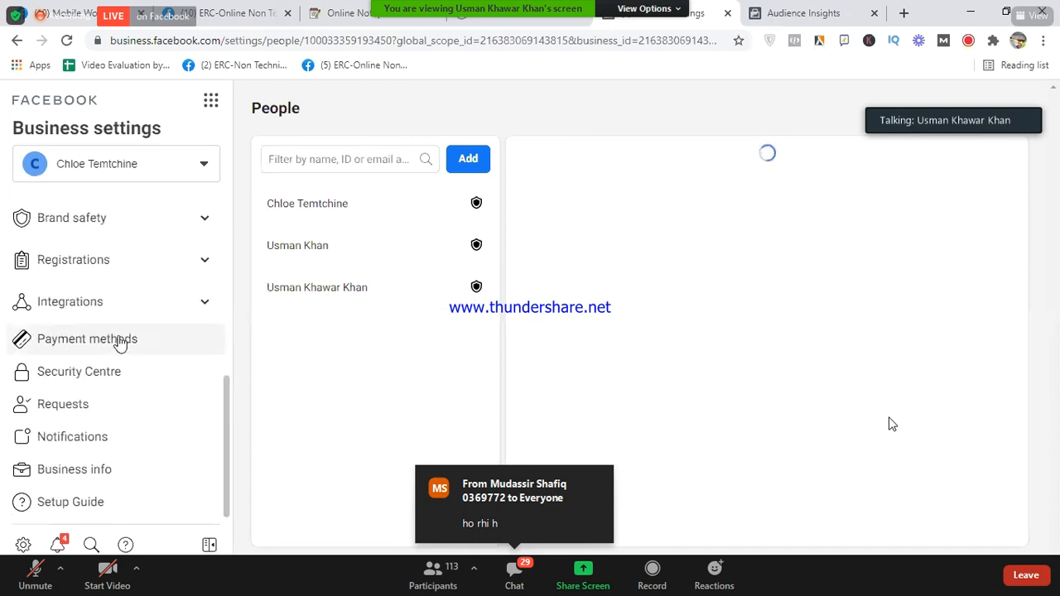
click(118, 341)
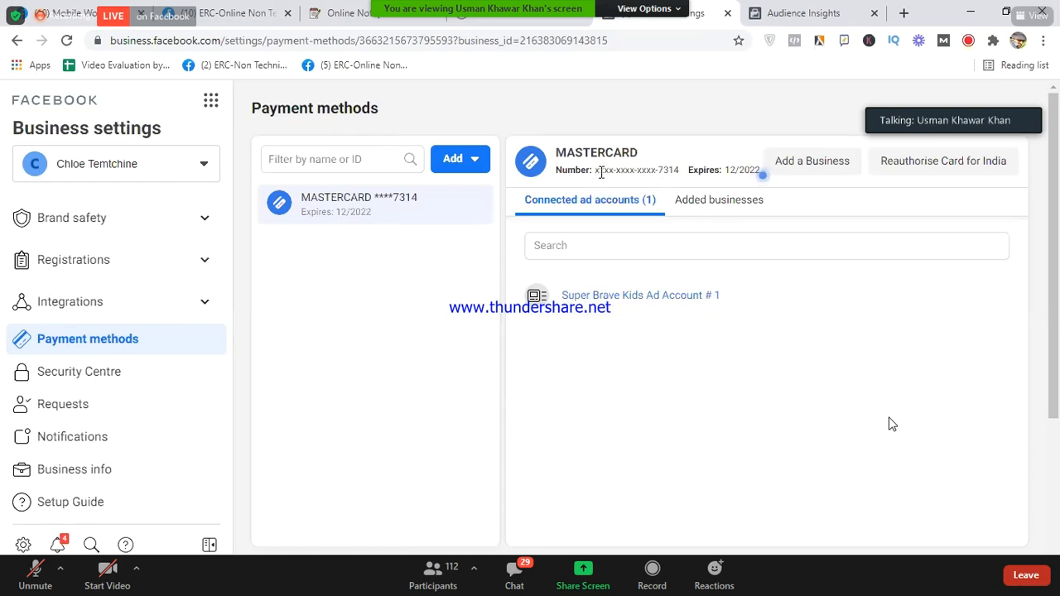
- Highlight the Mastercard number (expires 12/2022) linked to Super Brave Kids Ad Account # 1
drag(595, 170, 681, 176)
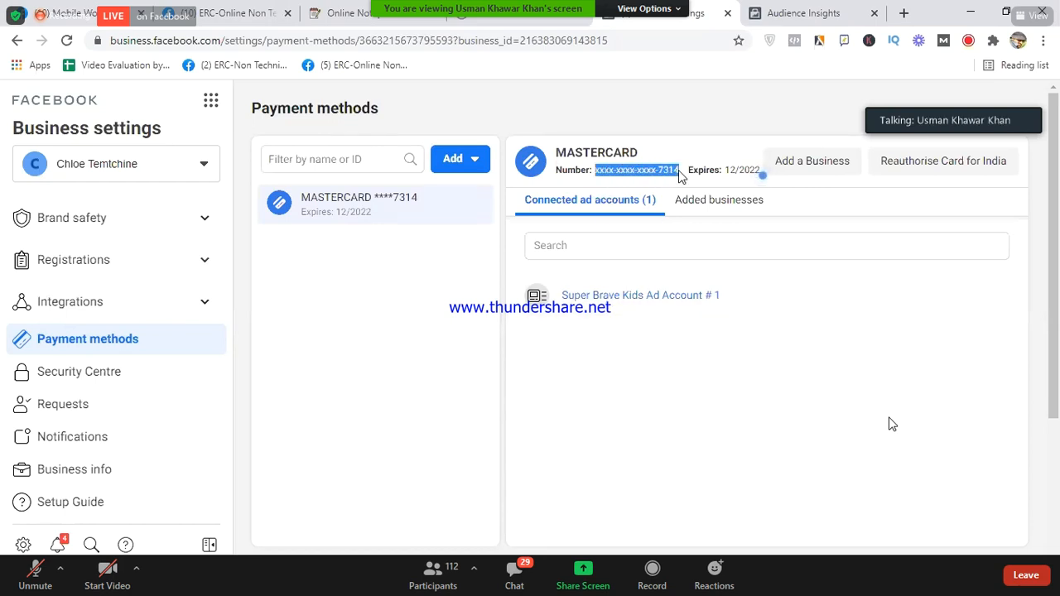
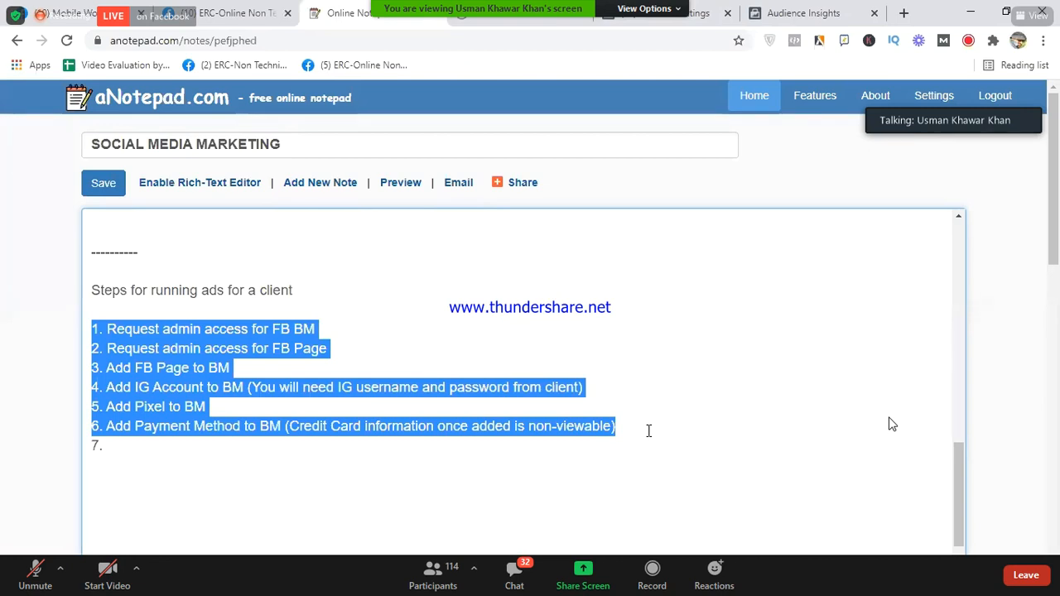
- Deselect the highlighted list of steps in the aNotepad note
click(251, 374)
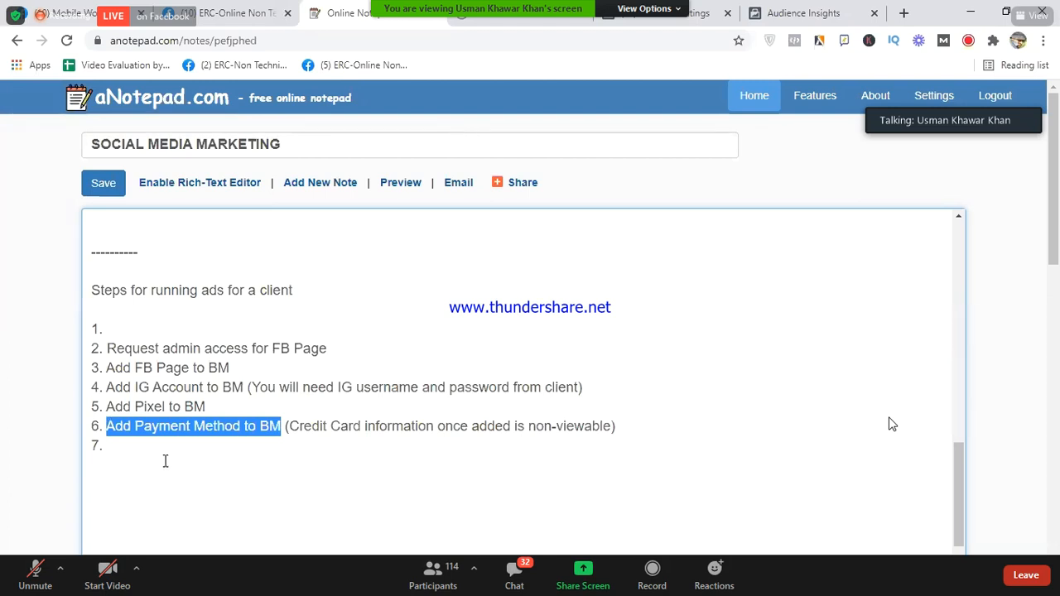
- Highlight 'Add Payment Method to BM' in step 6, then return to Facebook Business settings
click(111, 429)
drag(111, 429, 281, 430)
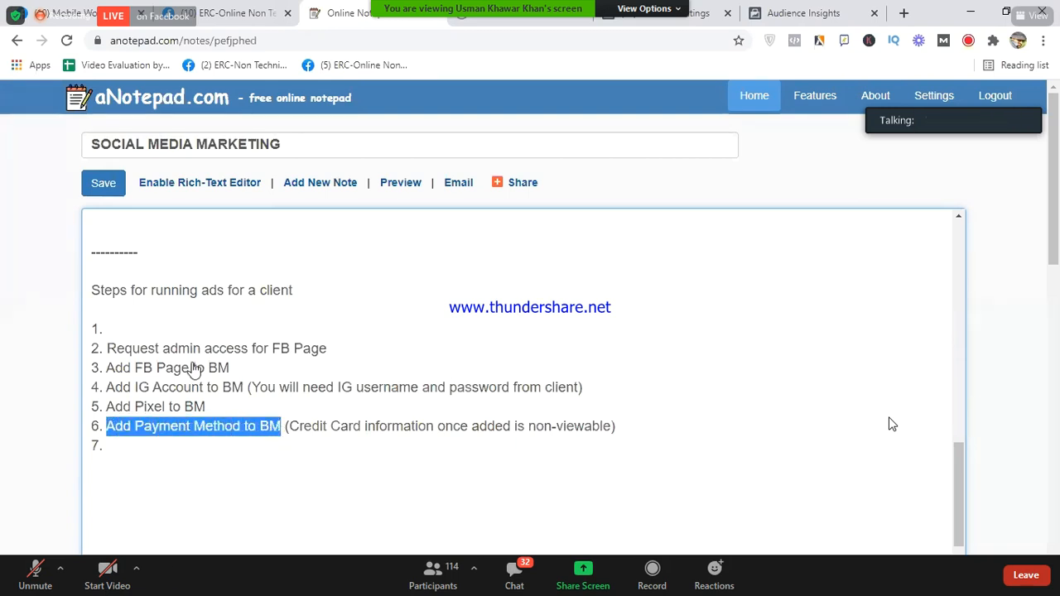
key(ctrl+Tab)
key(ctrl+Tab)
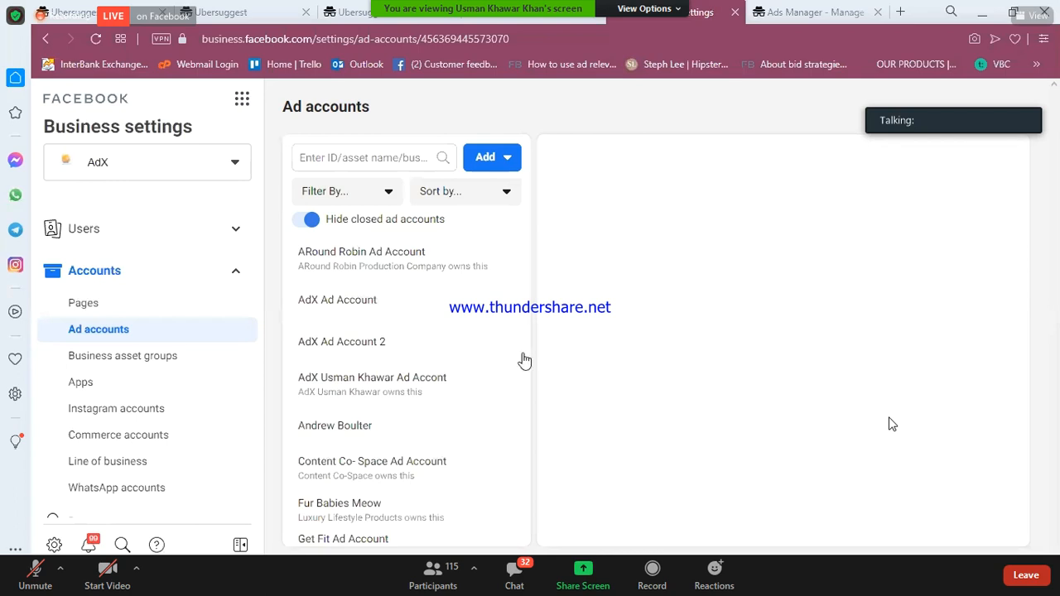
- Review AdX's Add ad account options, previewing then closing the add-existing-account form
click(507, 162)
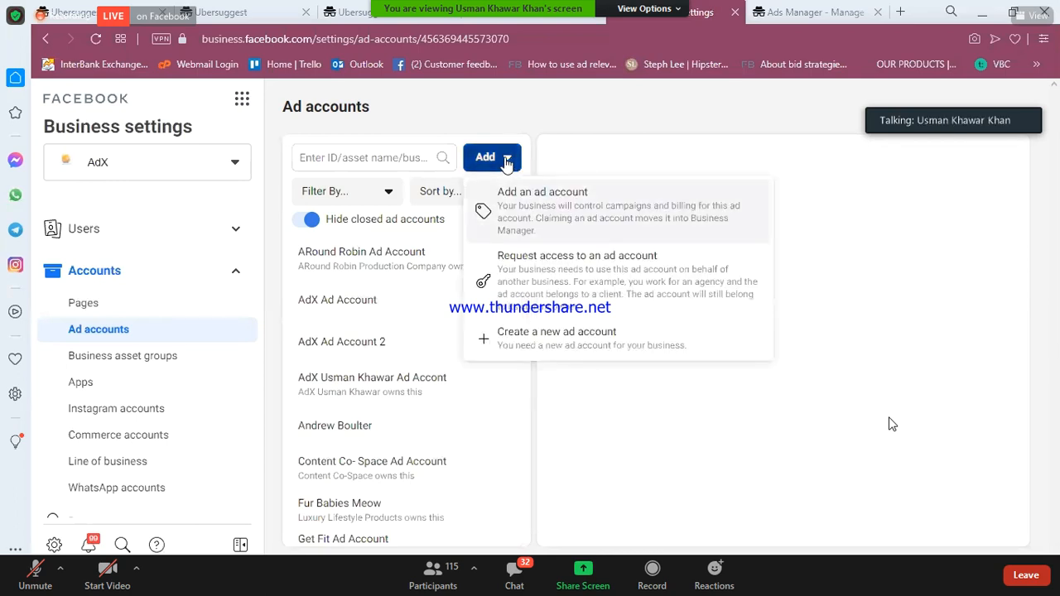
click(285, 133)
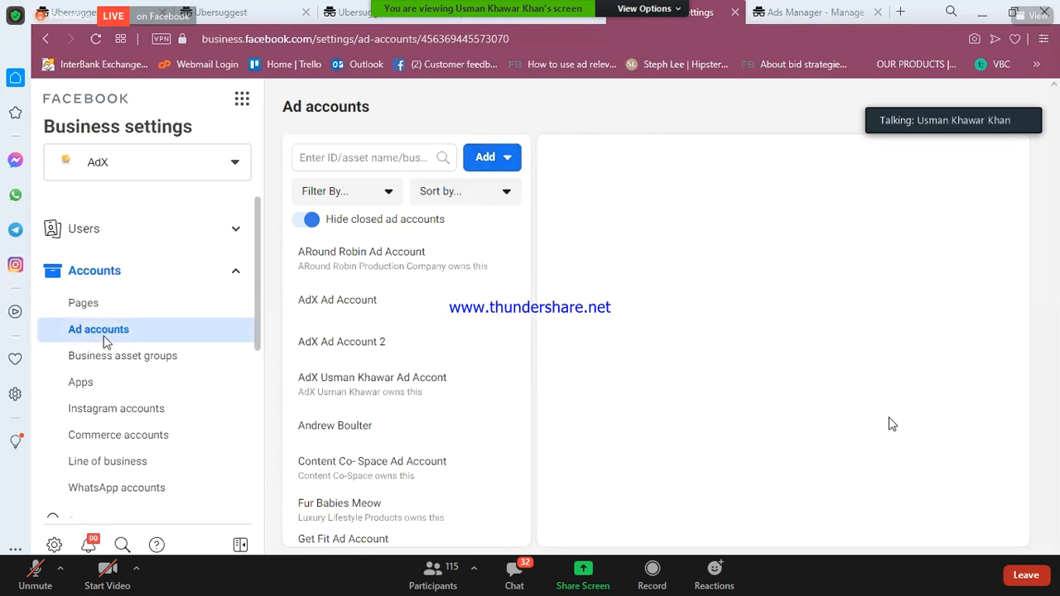
click(492, 157)
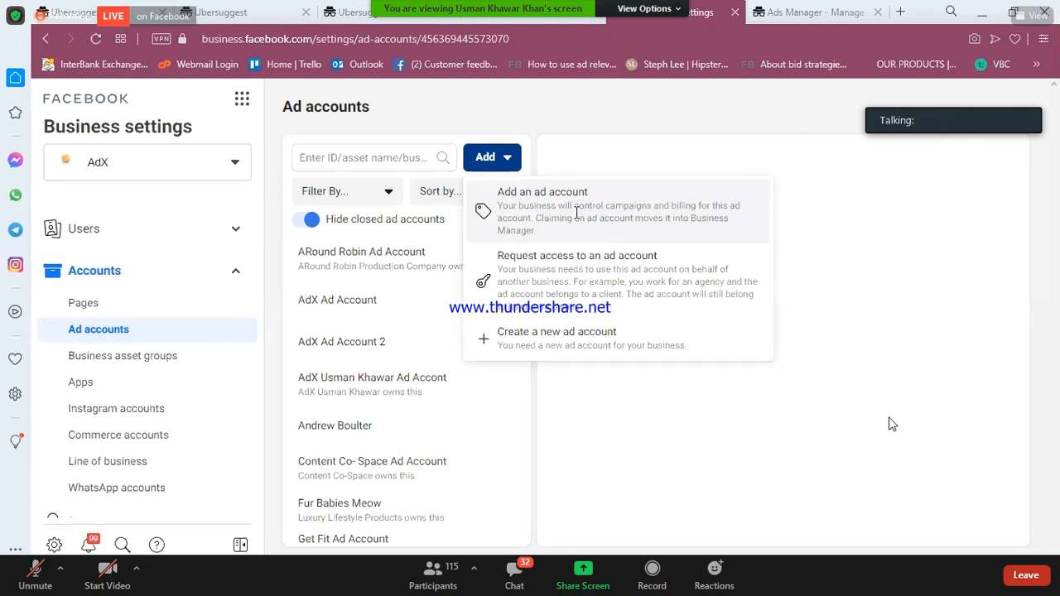
click(674, 242)
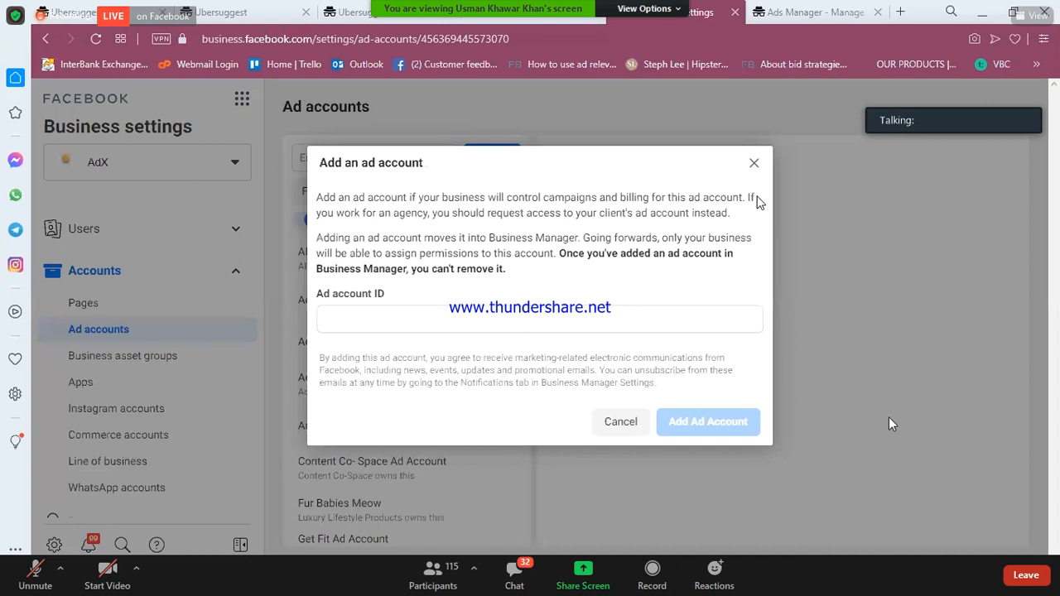
click(754, 164)
click(492, 157)
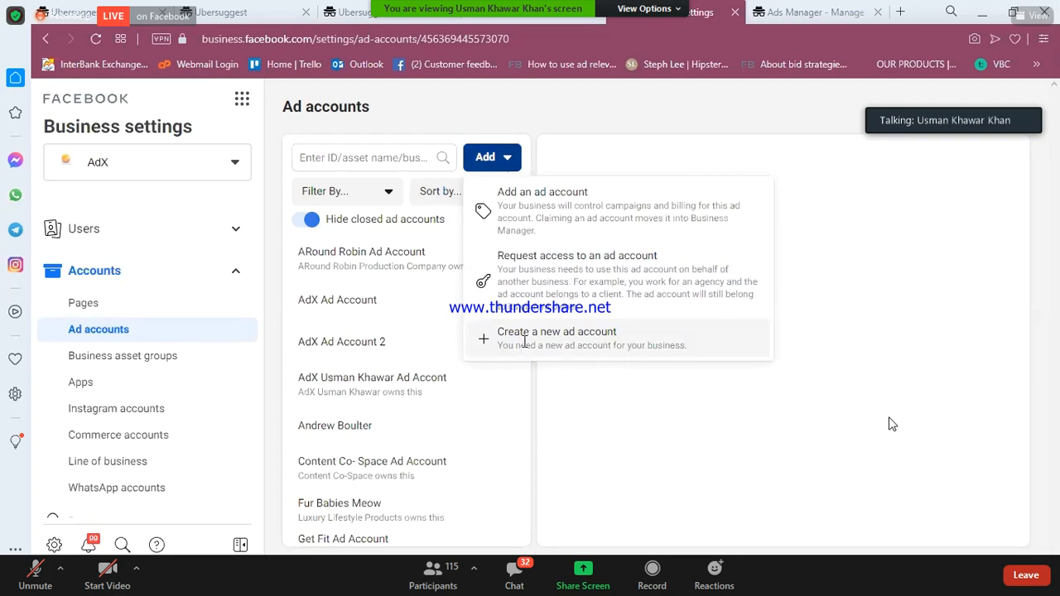
- Create a new ad account named 'AdX Ad Account # 3', keeping Asia/Karachi and USD
click(675, 324)
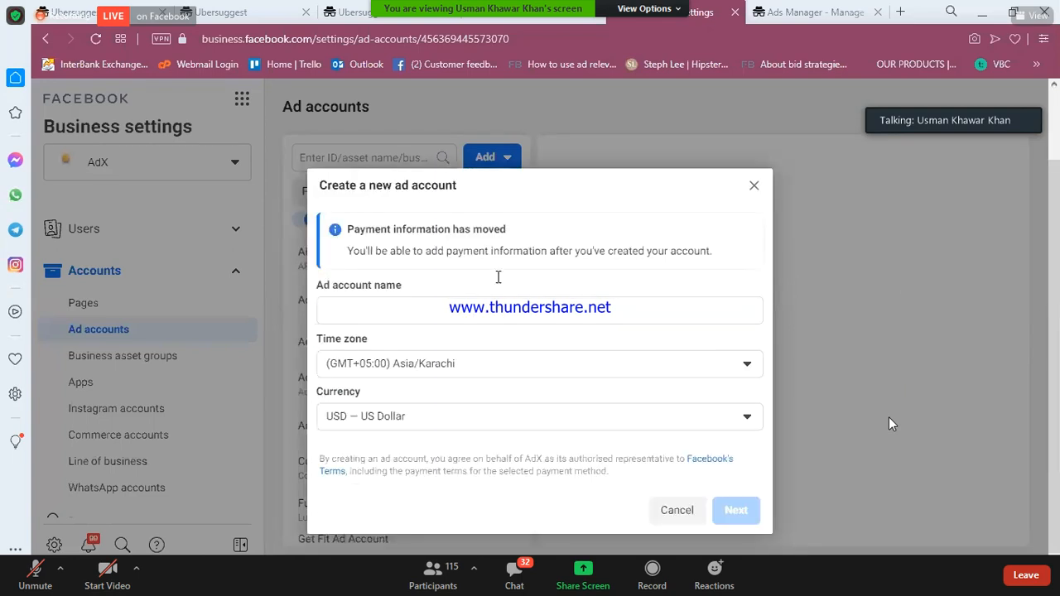
click(474, 318)
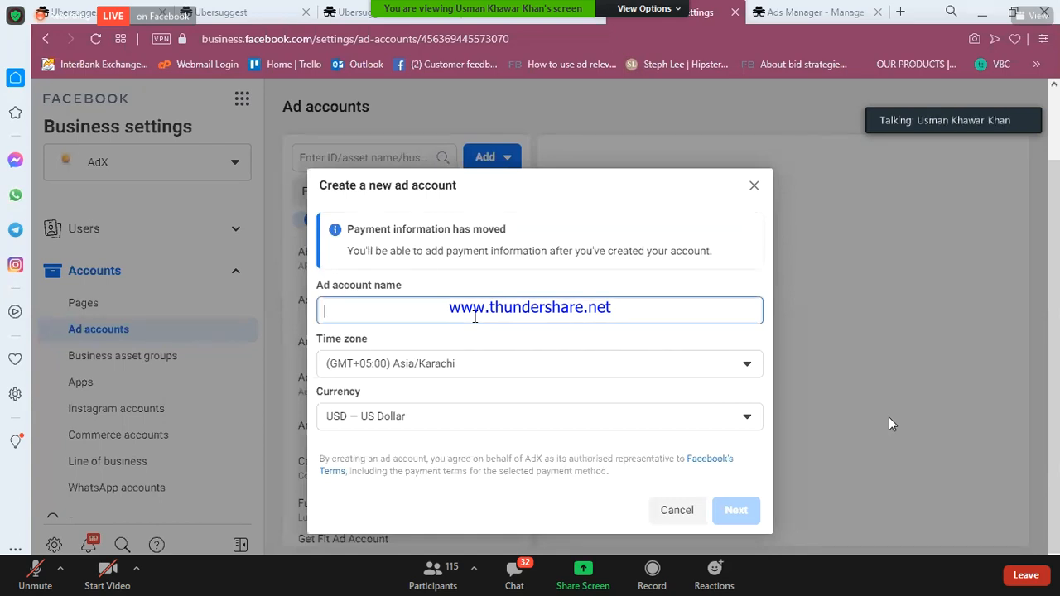
text(AdX Accou)
key(BackSpace)
key(BackSpace)
key(BackSpace)
key(BackSpace)
text(d Account # 3)
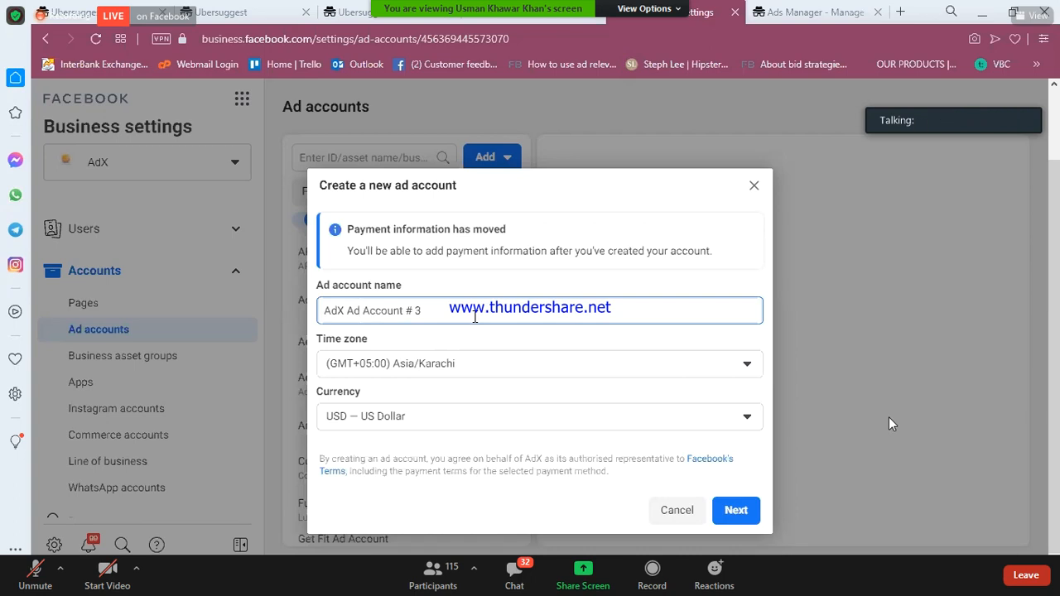
drag(339, 311, 345, 310)
double_click(345, 310)
click(337, 311)
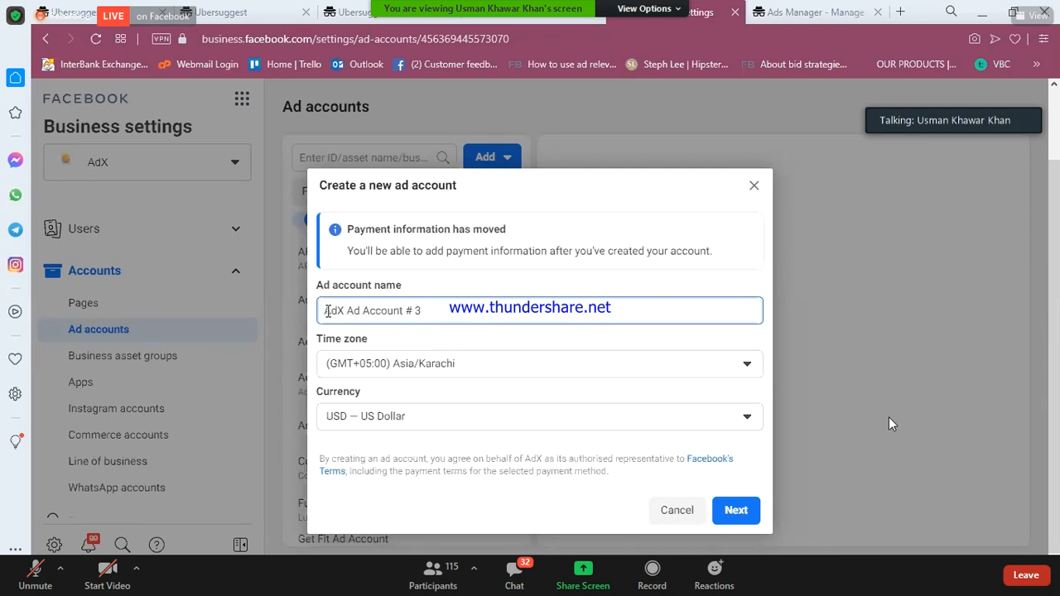
triple_click(454, 315)
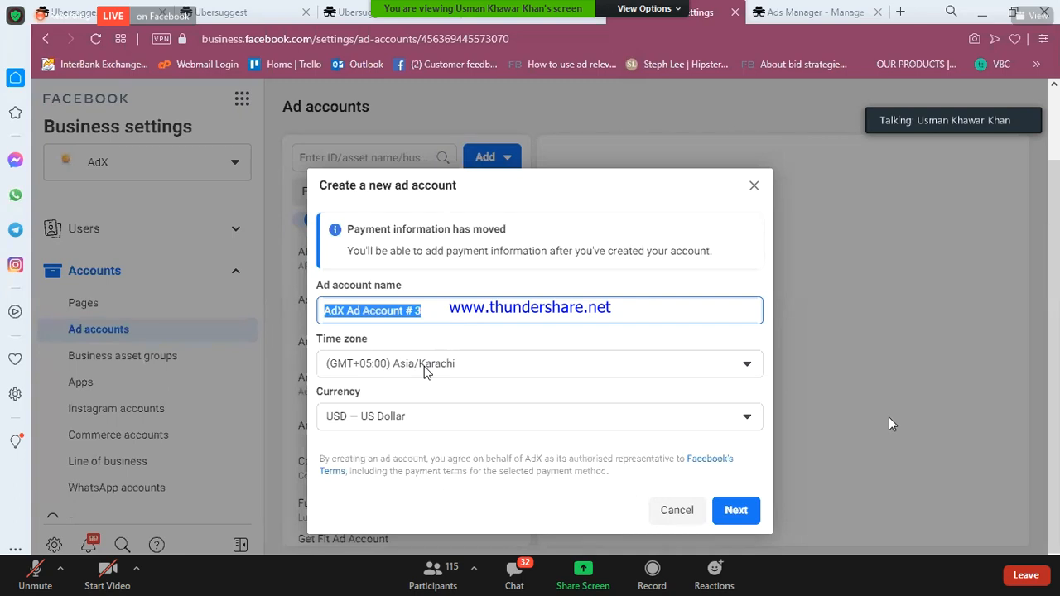
click(367, 392)
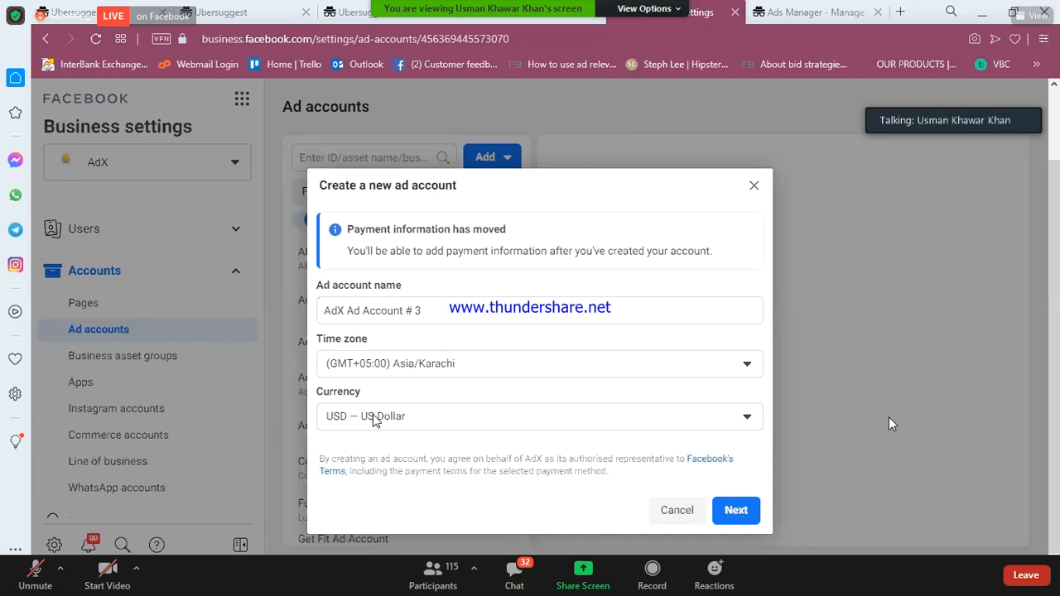
click(430, 369)
click(748, 365)
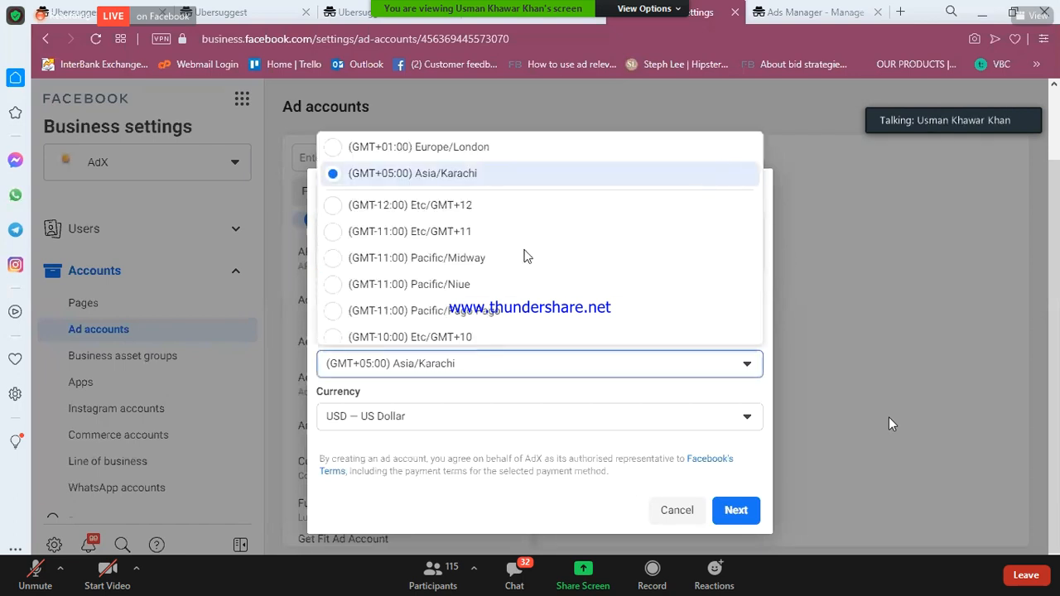
scroll(517, 252, down, 2)
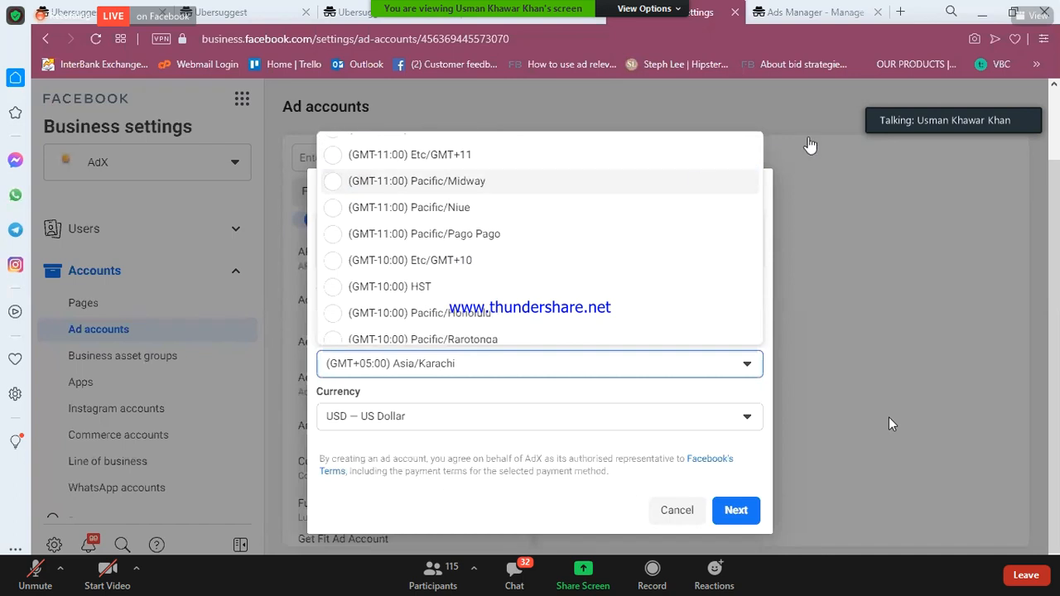
scroll(639, 232, down, 3)
scroll(640, 232, down, 2)
scroll(640, 232, down, 5)
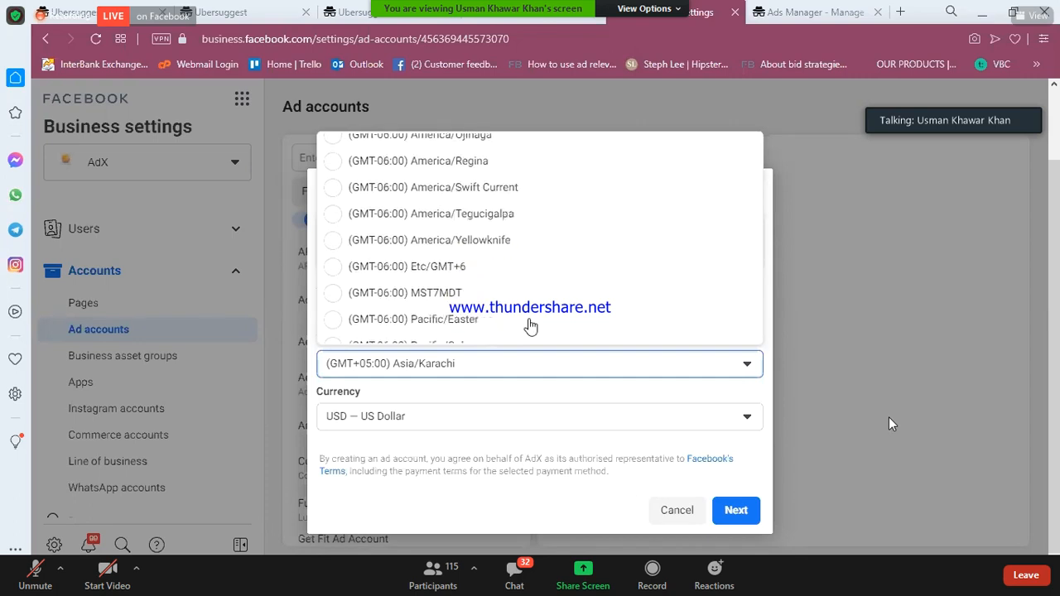
scroll(531, 325, down, 1)
click(461, 365)
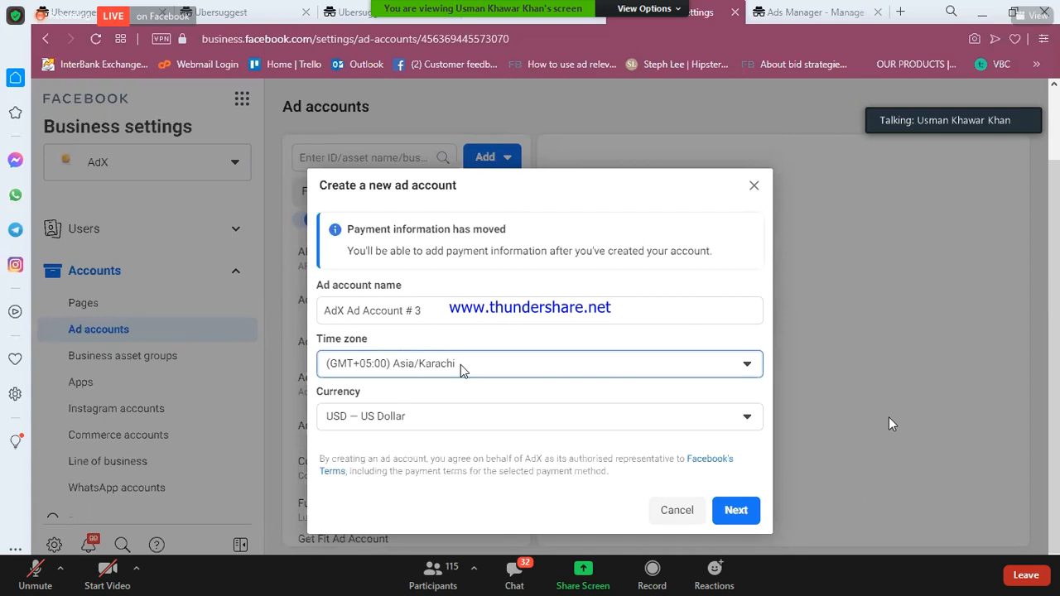
click(559, 365)
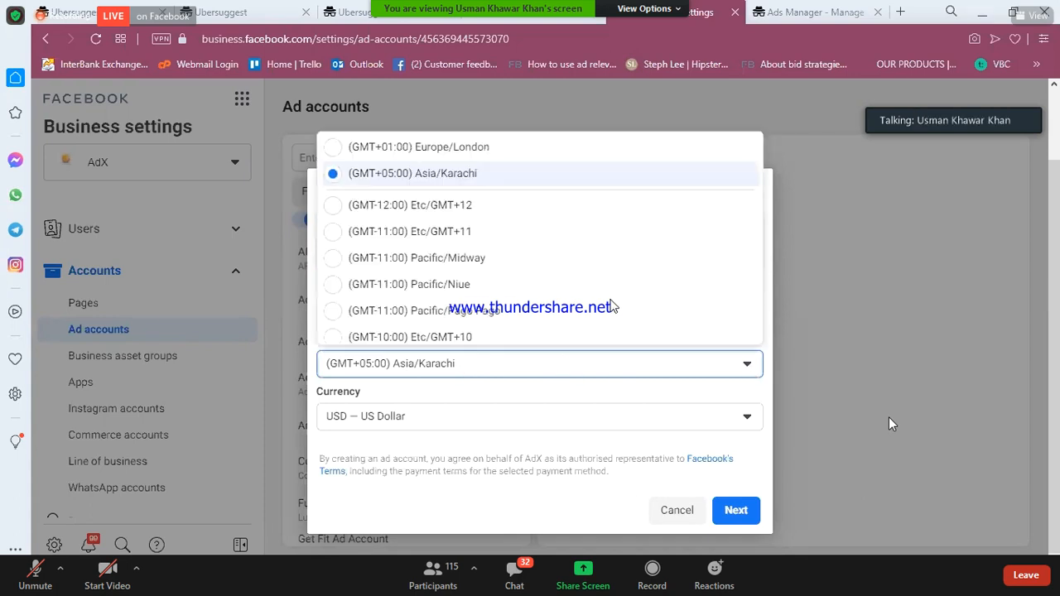
scroll(538, 295, down, 5)
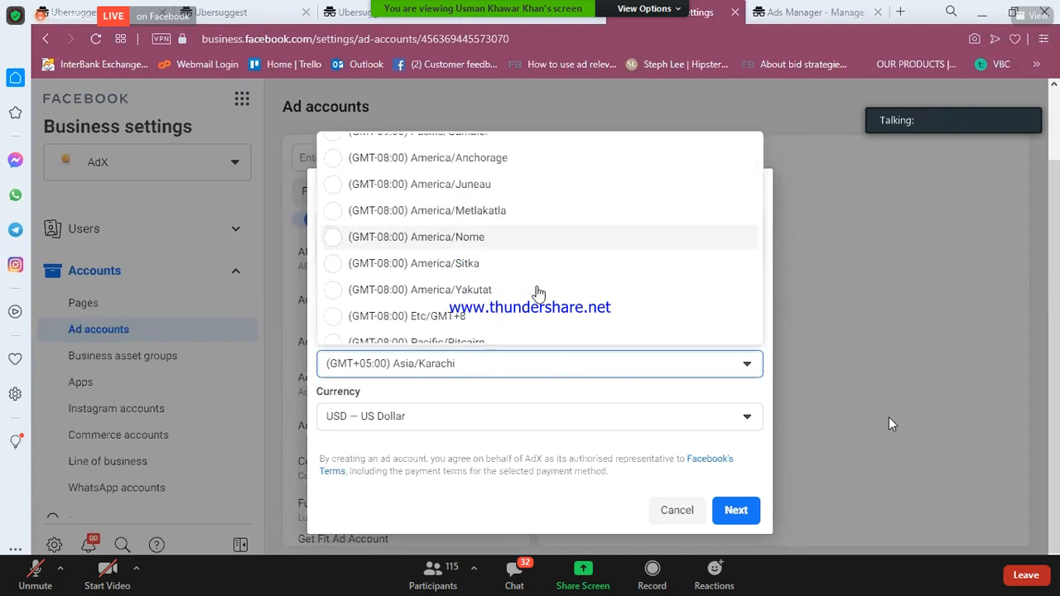
scroll(538, 294, down, 10)
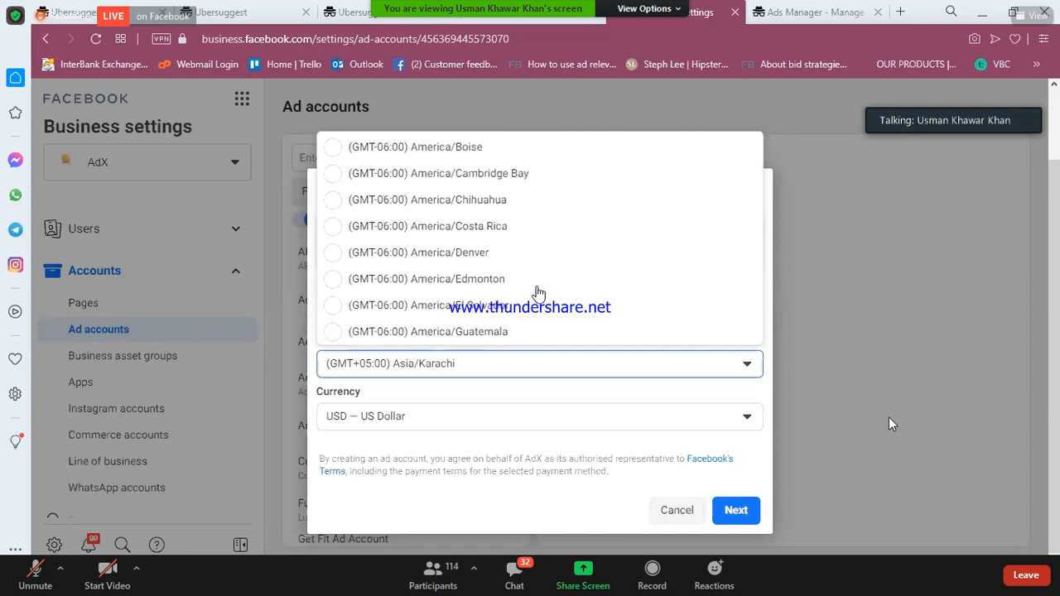
scroll(538, 294, down, 10)
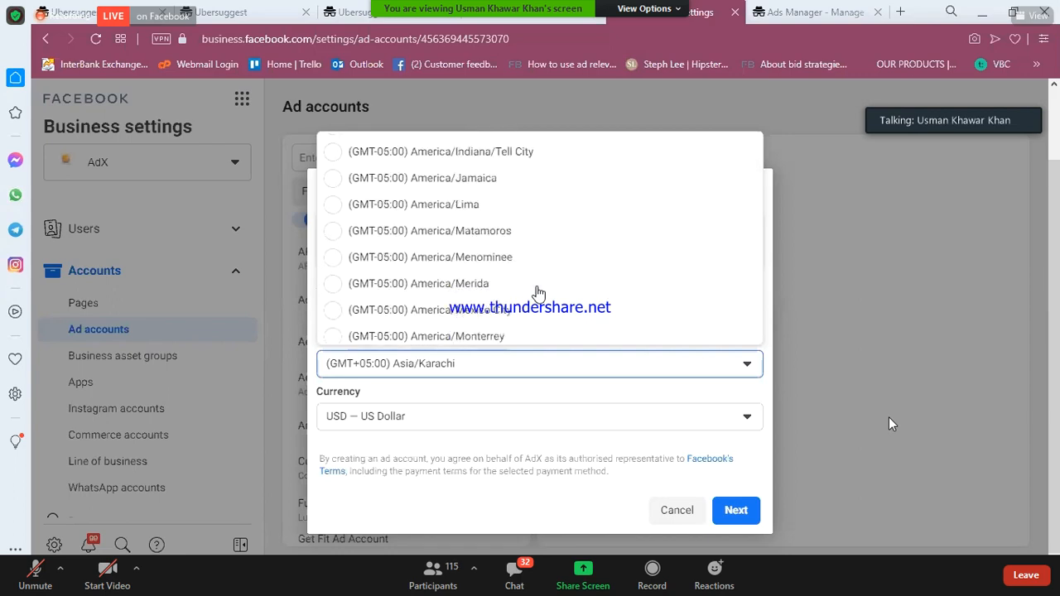
scroll(538, 294, down, 10)
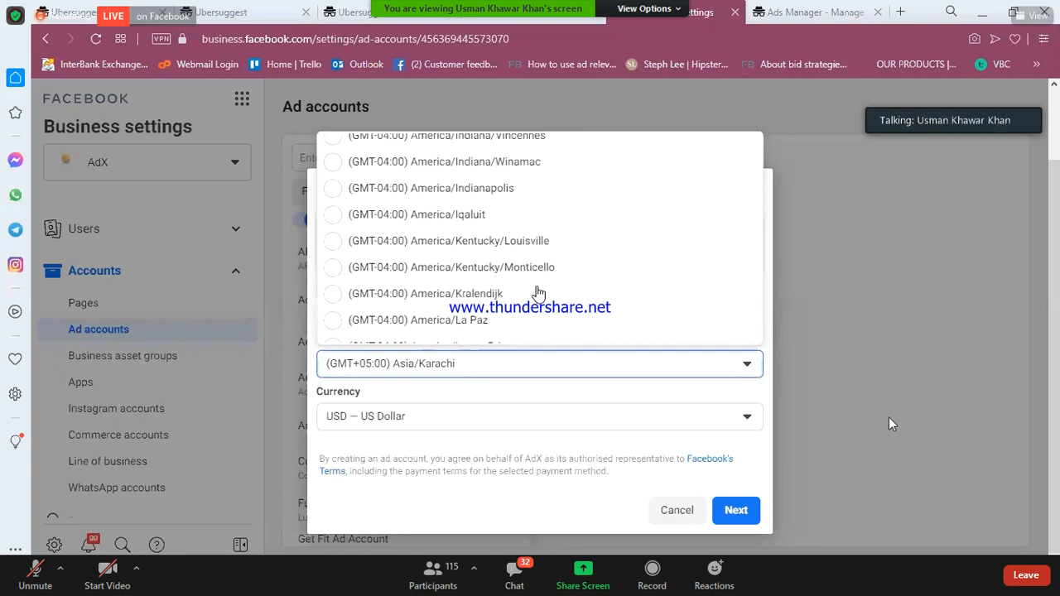
scroll(539, 294, down, 1)
scroll(721, 273, down, 8)
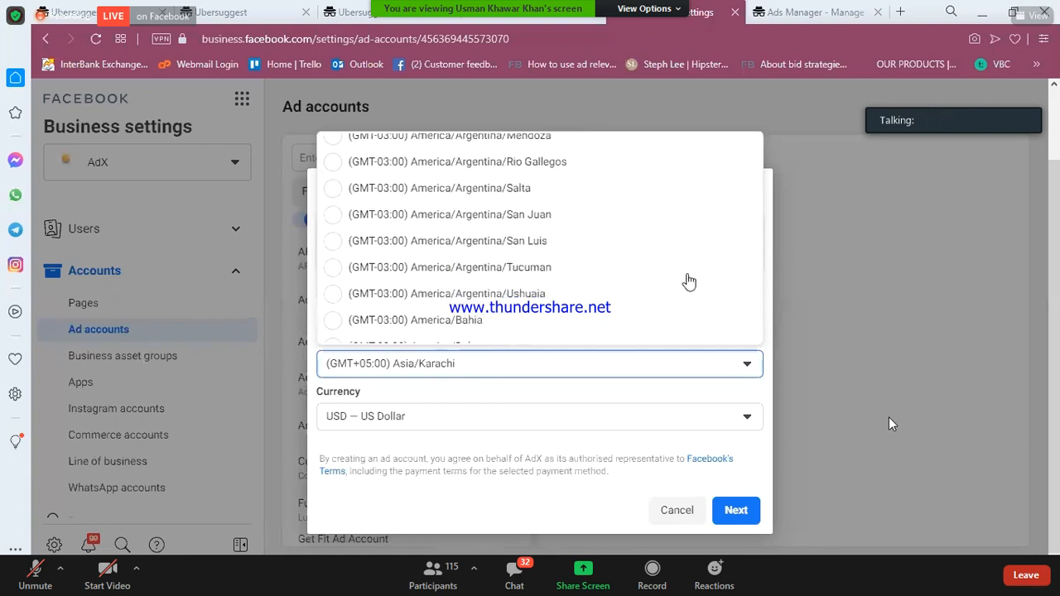
scroll(689, 283, down, 15)
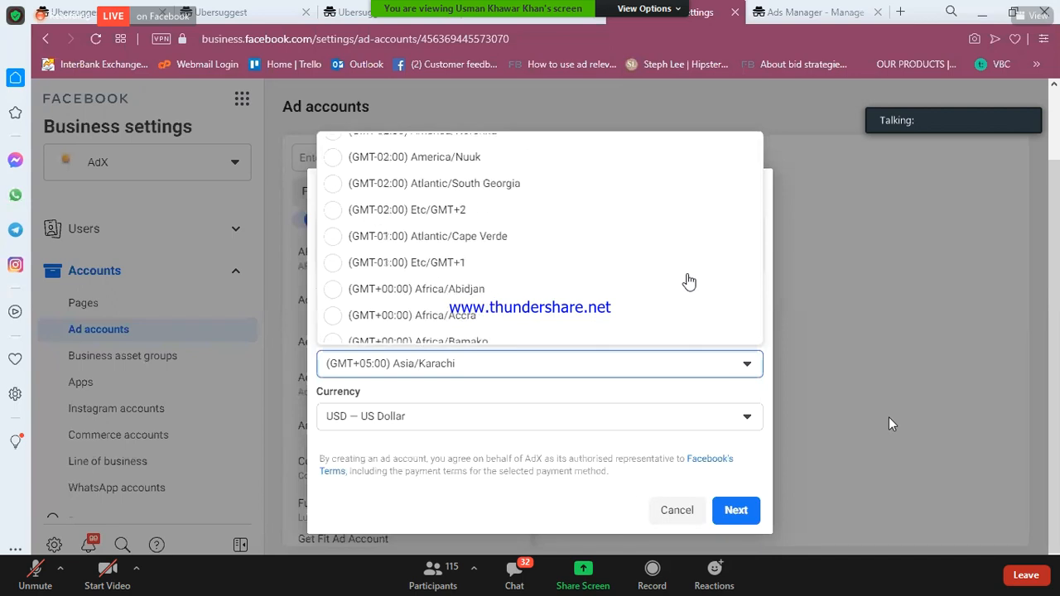
scroll(690, 283, down, 15)
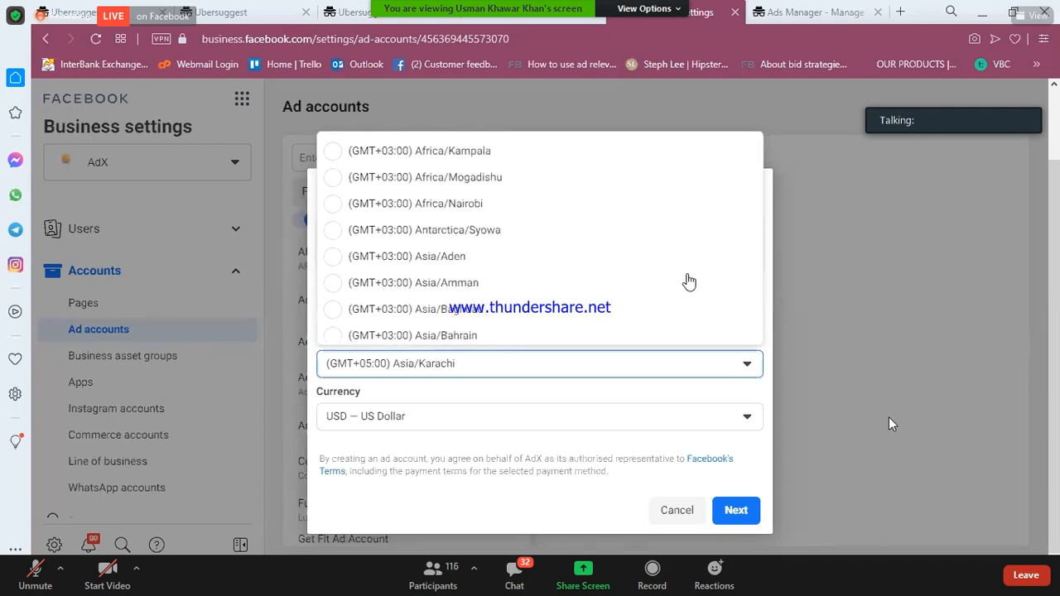
scroll(689, 283, down, 1)
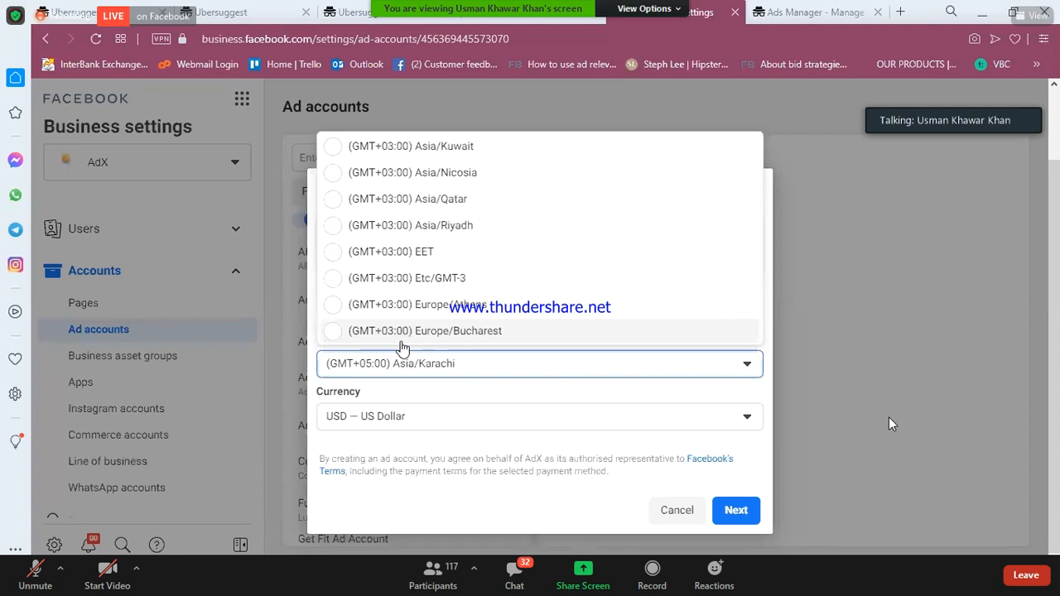
click(489, 400)
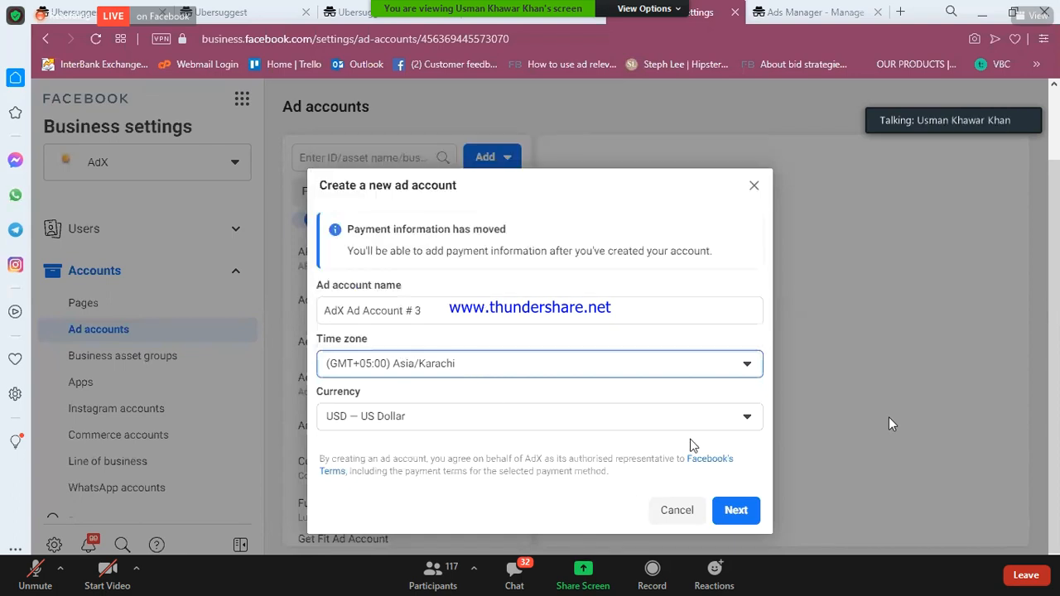
- Submit the new ad account details and mark it as used for My business (AdX)
click(731, 525)
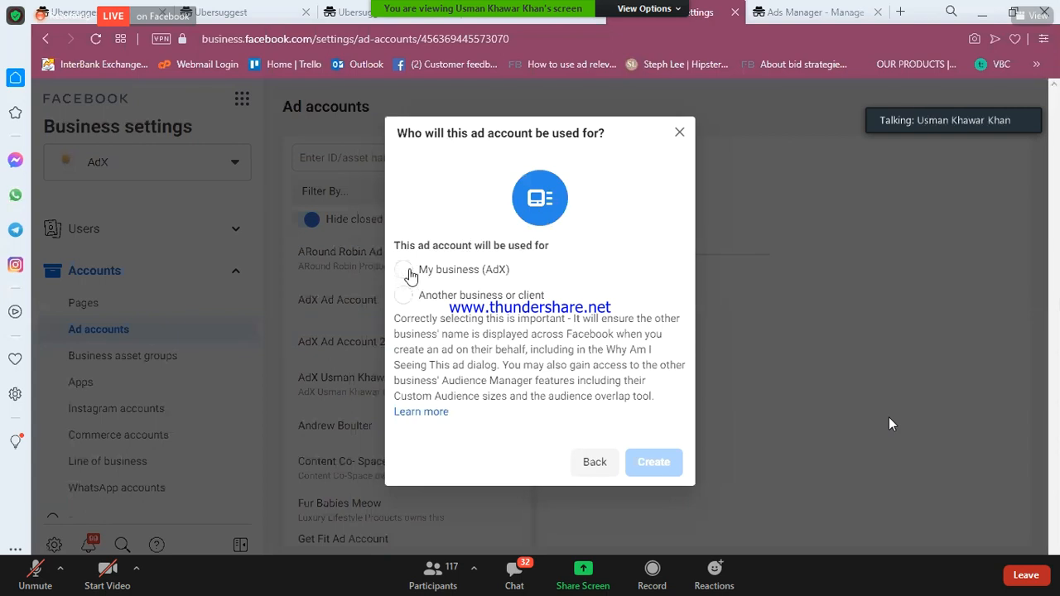
drag(421, 273, 515, 279)
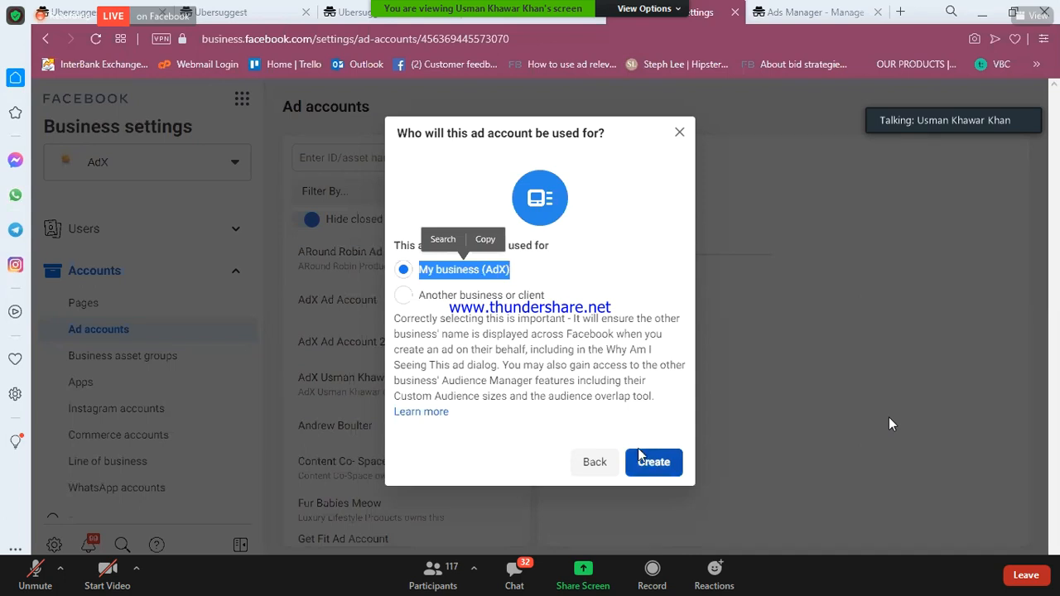
click(504, 330)
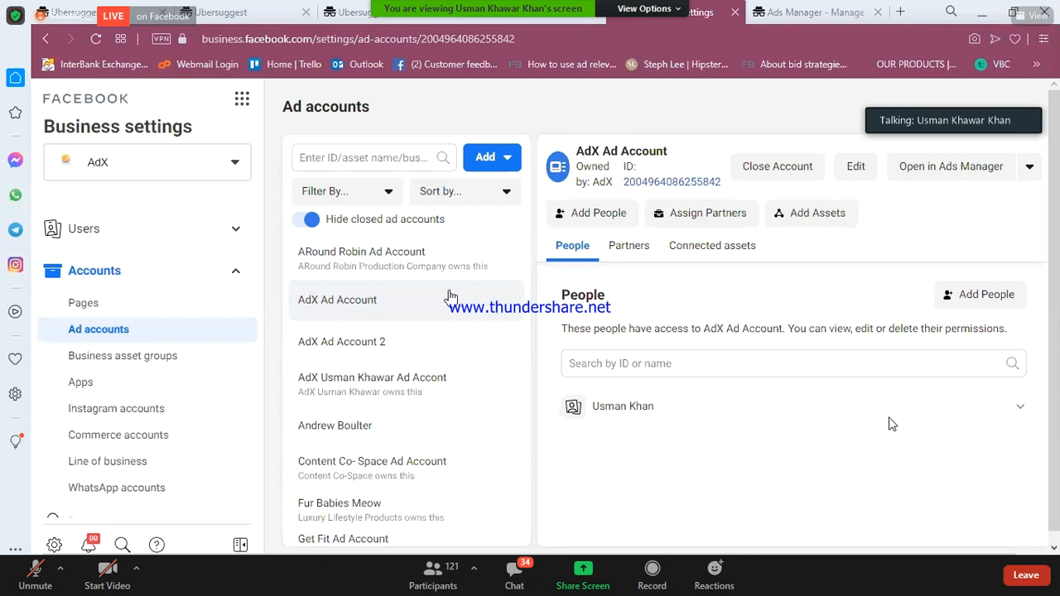
- Assign the team member to AdX Ad Account with full control to manage it
click(602, 215)
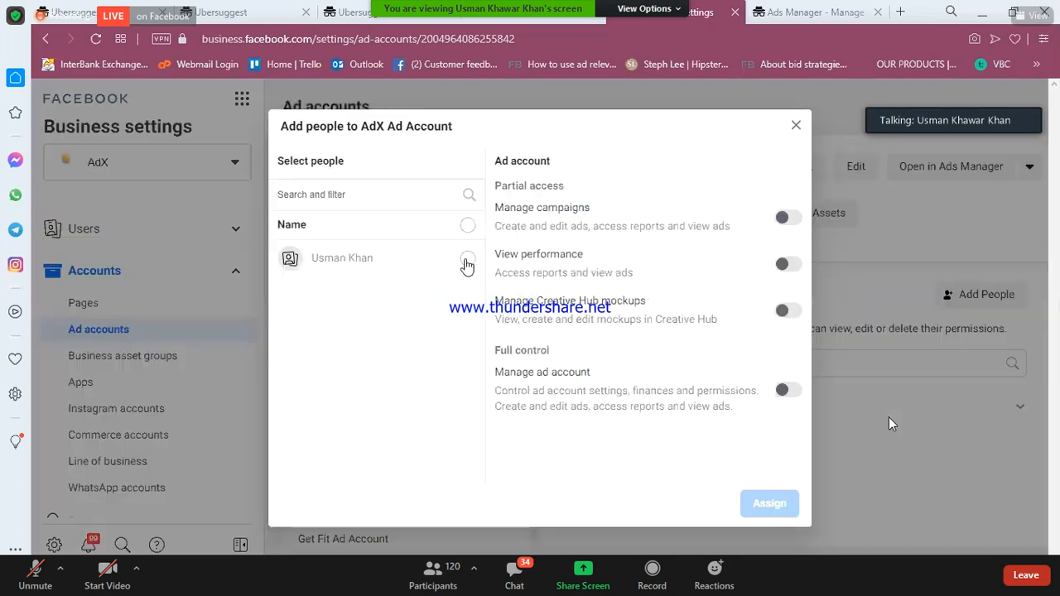
click(468, 262)
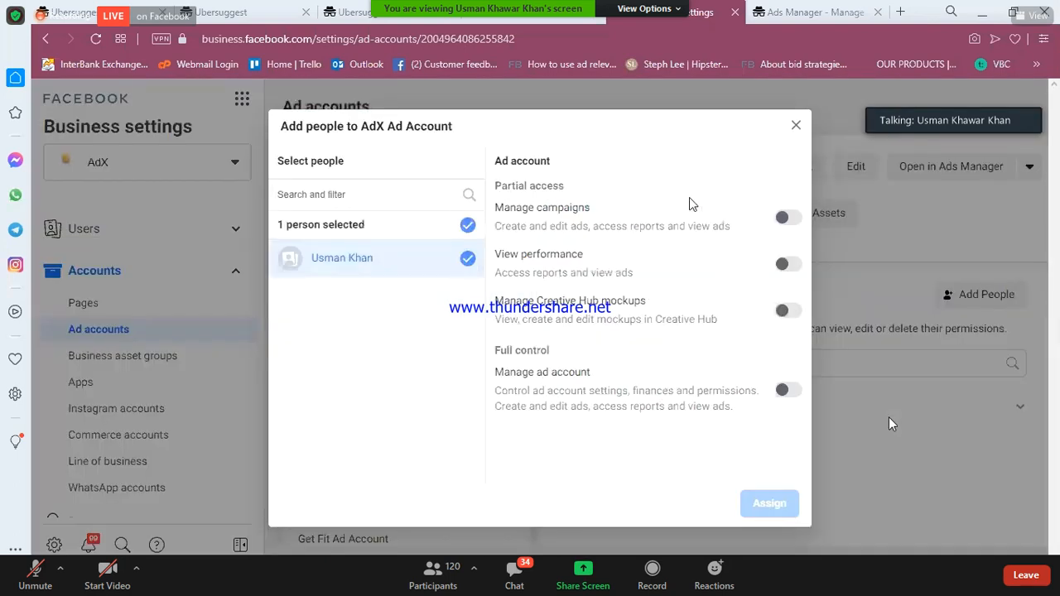
click(787, 393)
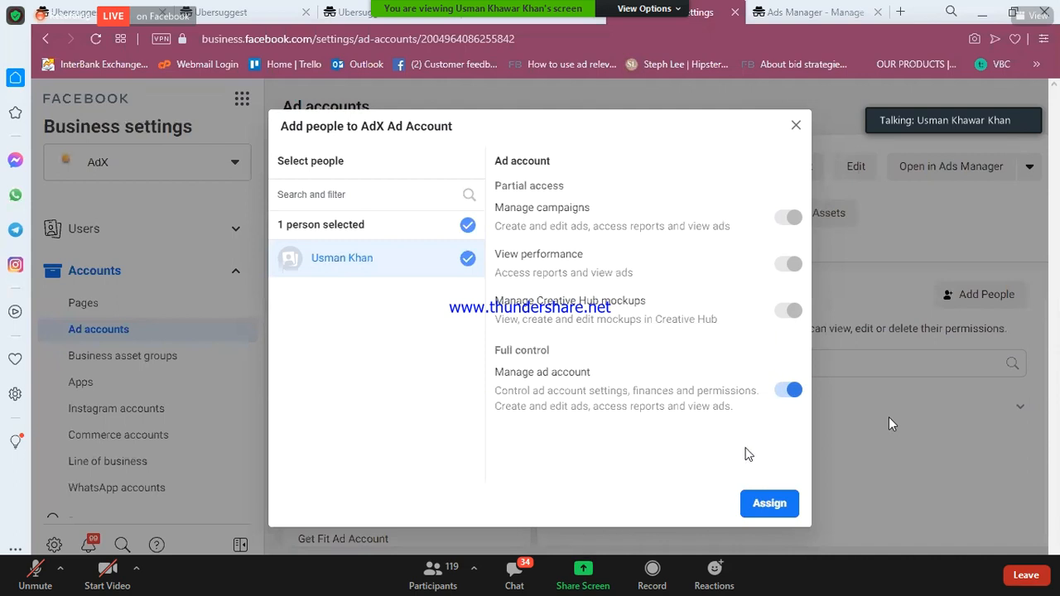
click(771, 504)
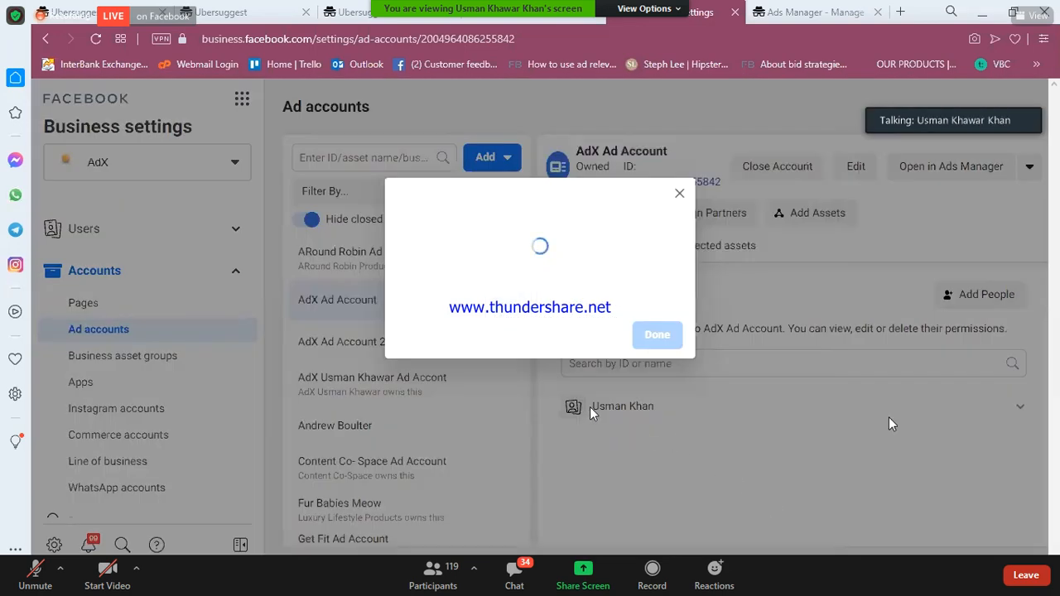
click(657, 334)
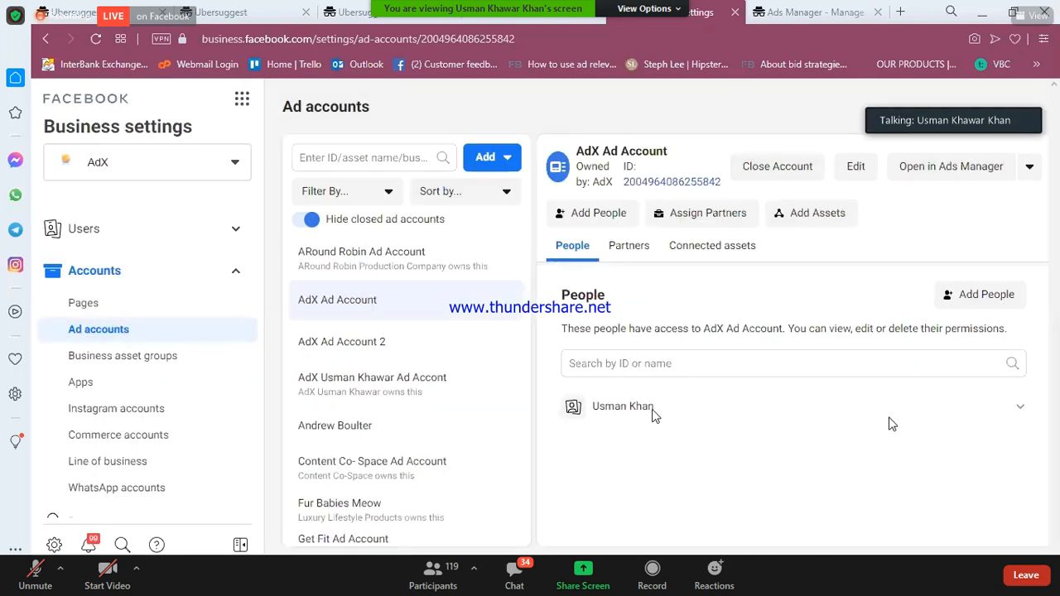
drag(654, 416, 815, 389)
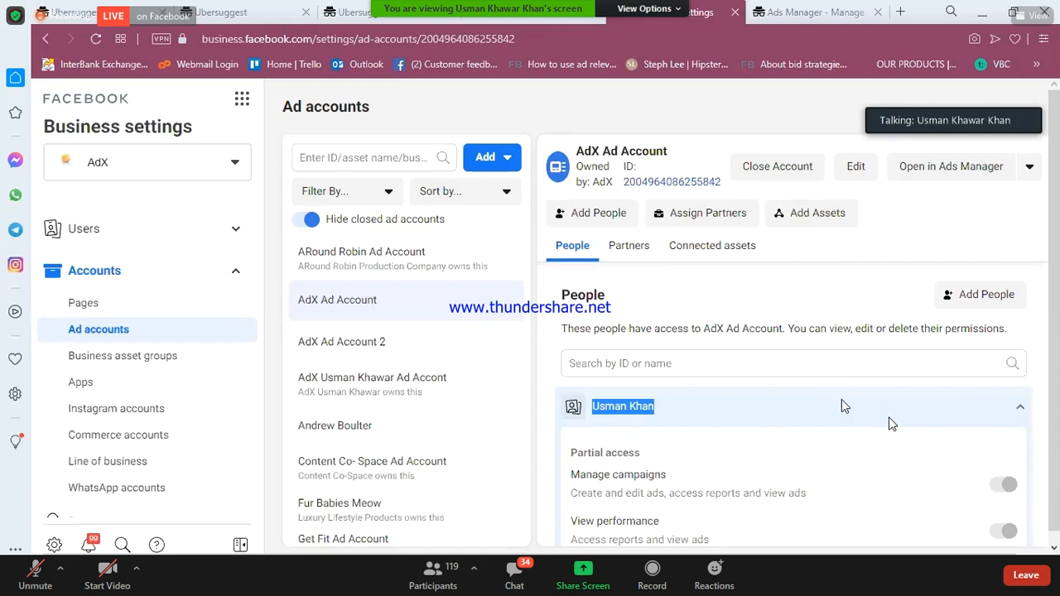
click(844, 403)
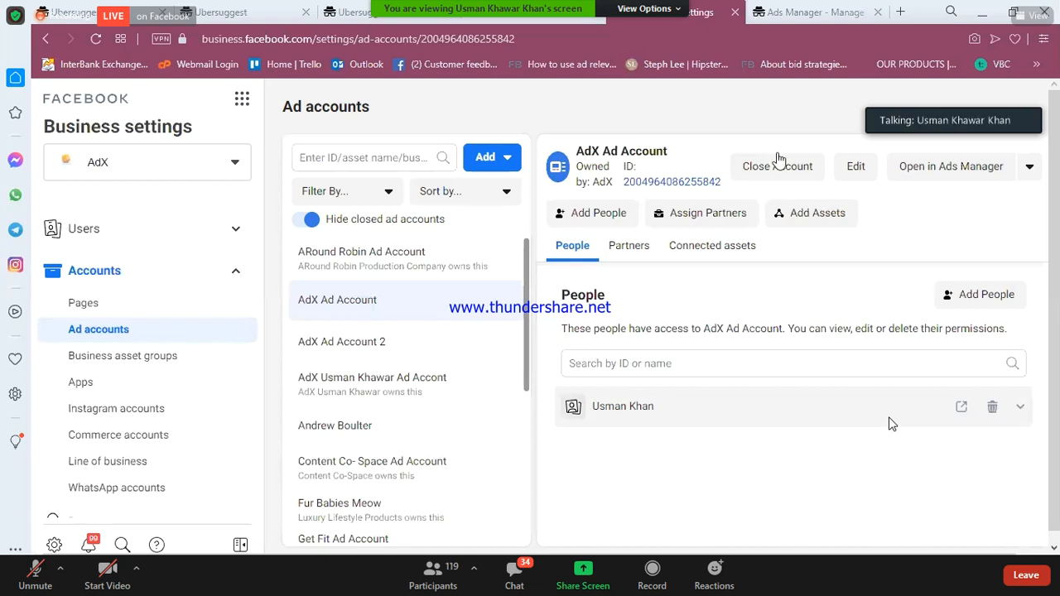
- Open AdX Ad Account in Ads Manager, then go back to Business settings
click(927, 174)
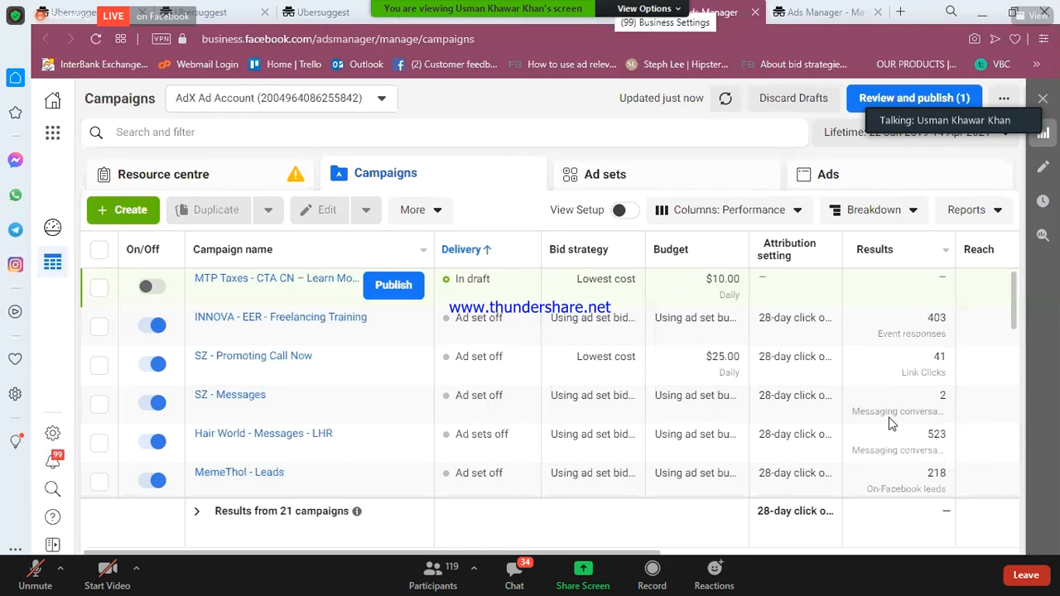
key(ctrl+shift+Tab)
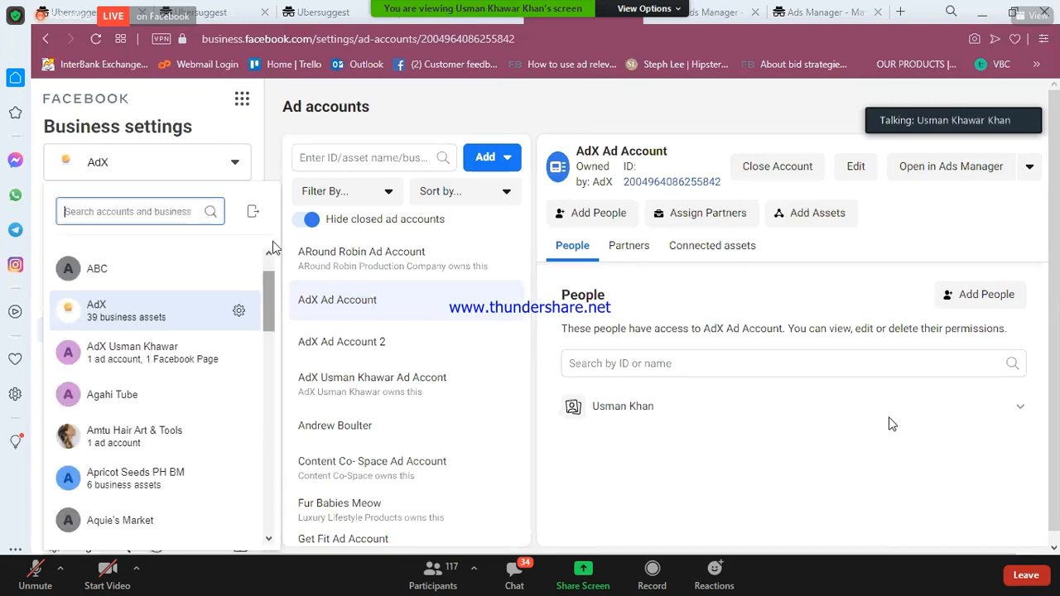
- Switch to the ABC business from the business list
scroll(147, 319, up, 1)
click(128, 332)
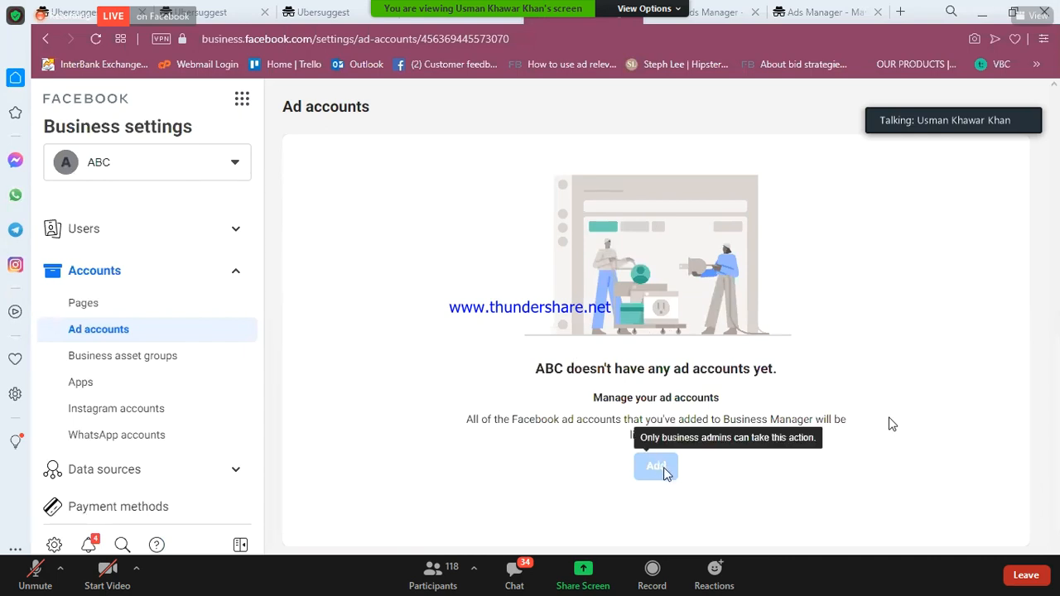
- View ABC's People page, whose single member has no assets, then scroll the business list
click(233, 231)
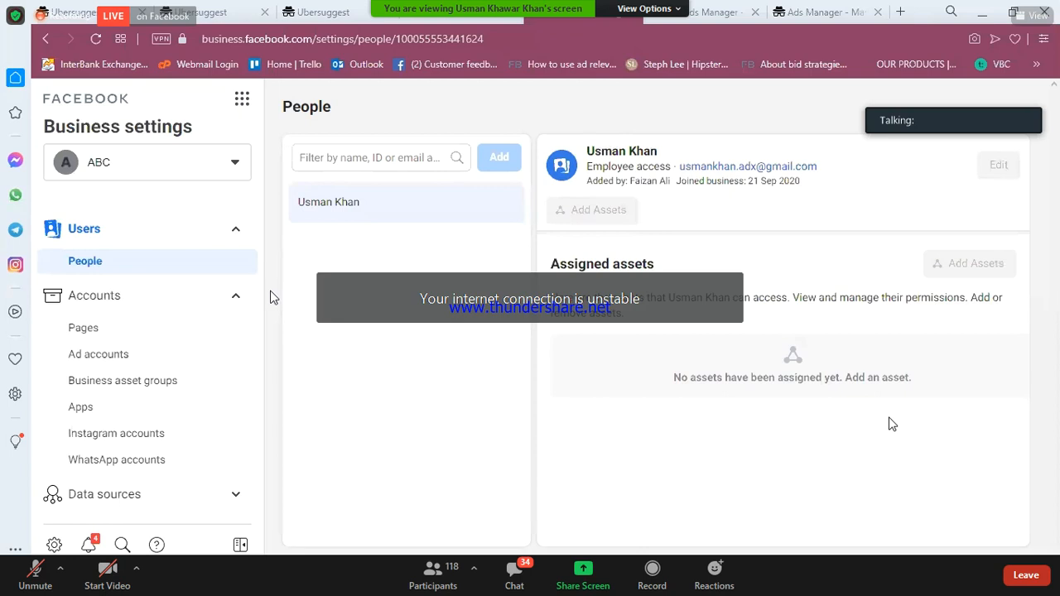
drag(270, 295, 268, 324)
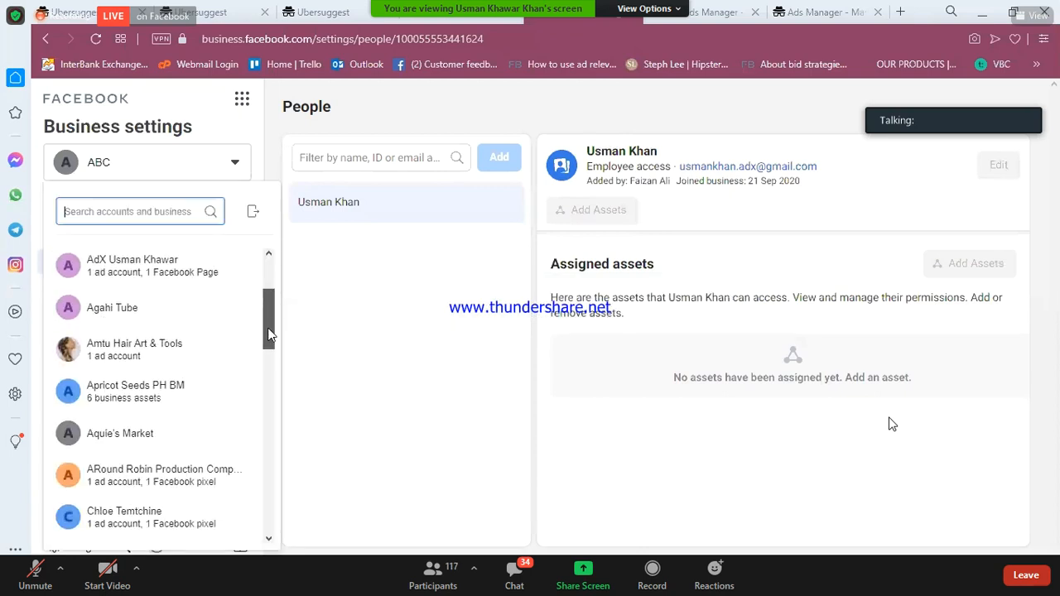
scroll(268, 332, down, 1)
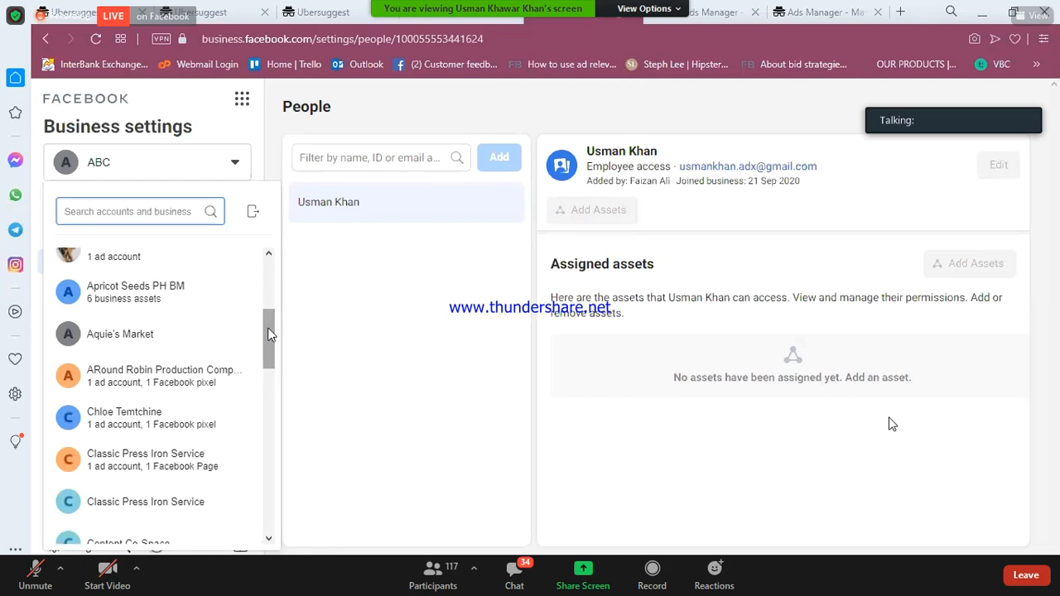
- Scroll down the business list and switch to Test Business Account
scroll(266, 346, down, 1)
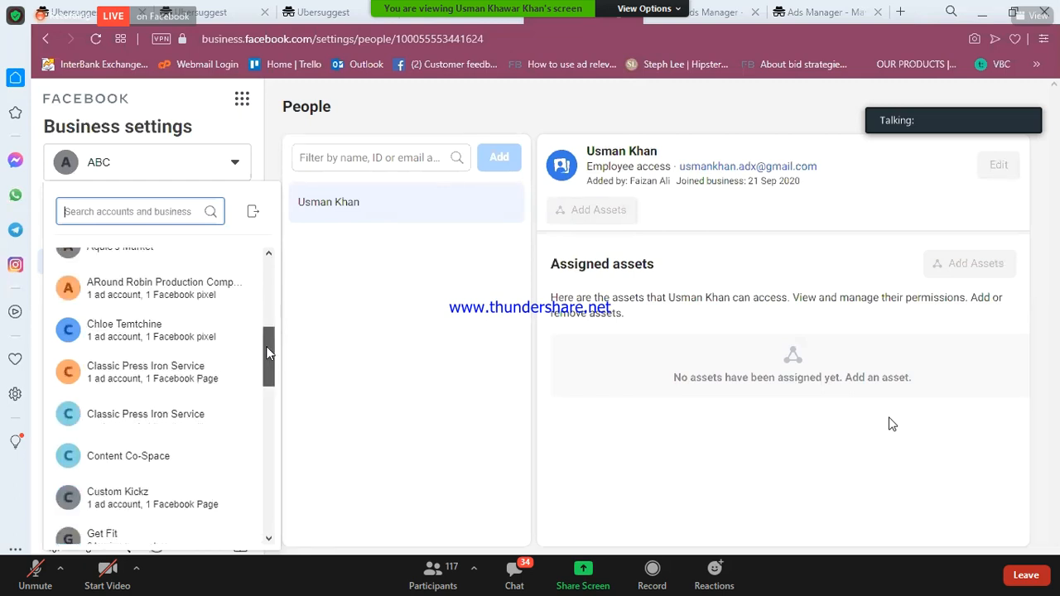
drag(268, 389, 268, 420)
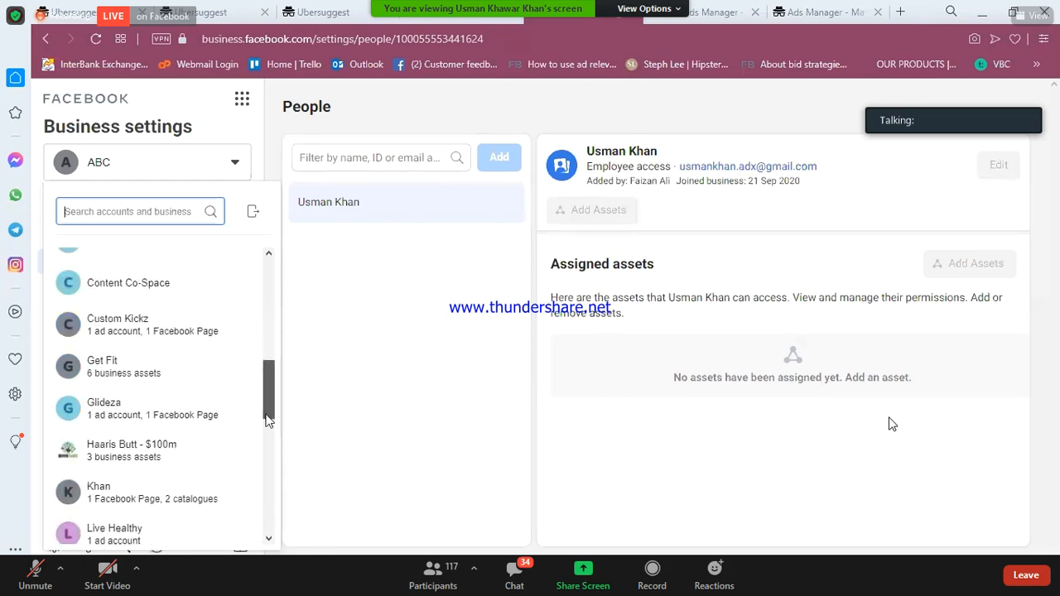
scroll(266, 420, down, 2)
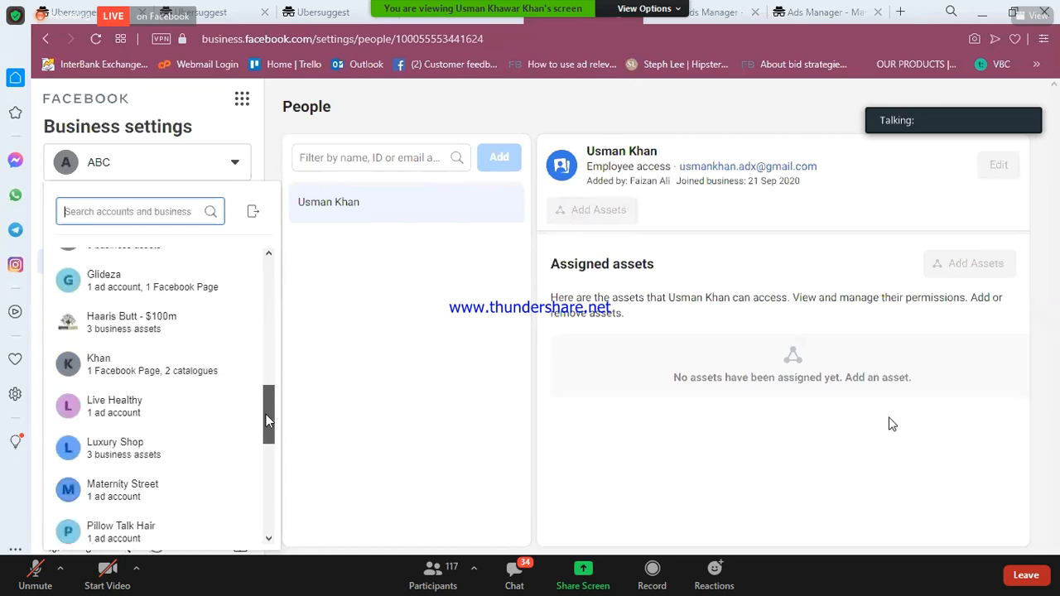
drag(266, 420, 269, 522)
click(157, 306)
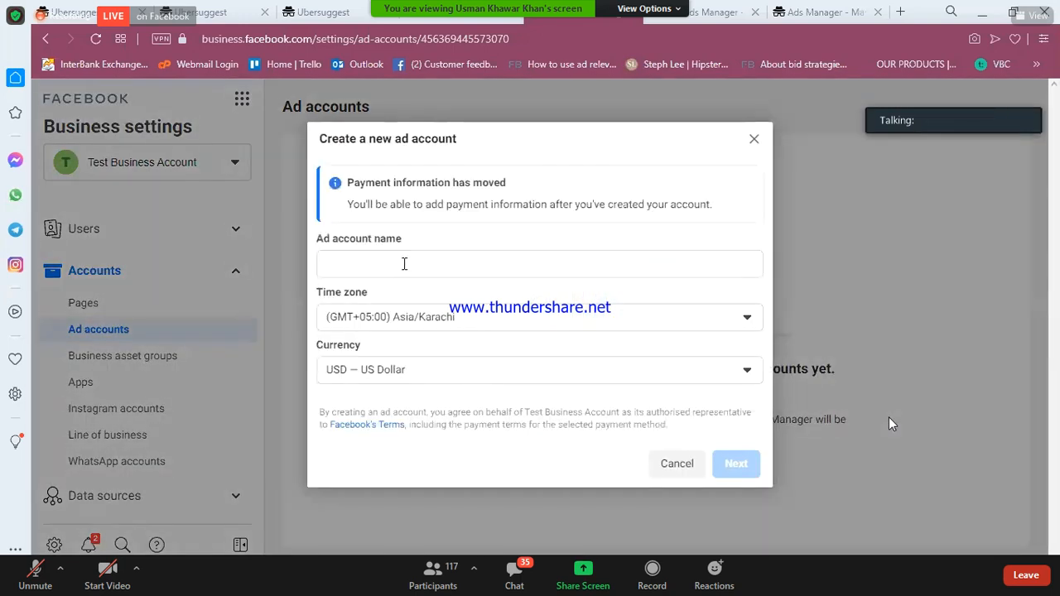
- Enter 'Test Ad Account # 1' as the new ad account's name
click(405, 263)
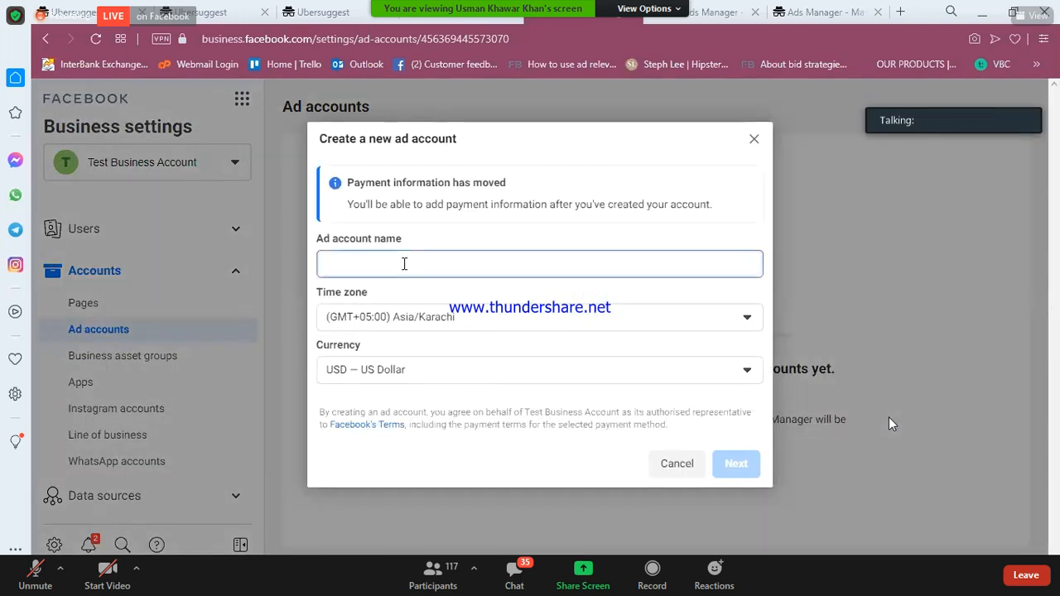
text(Test Asd)
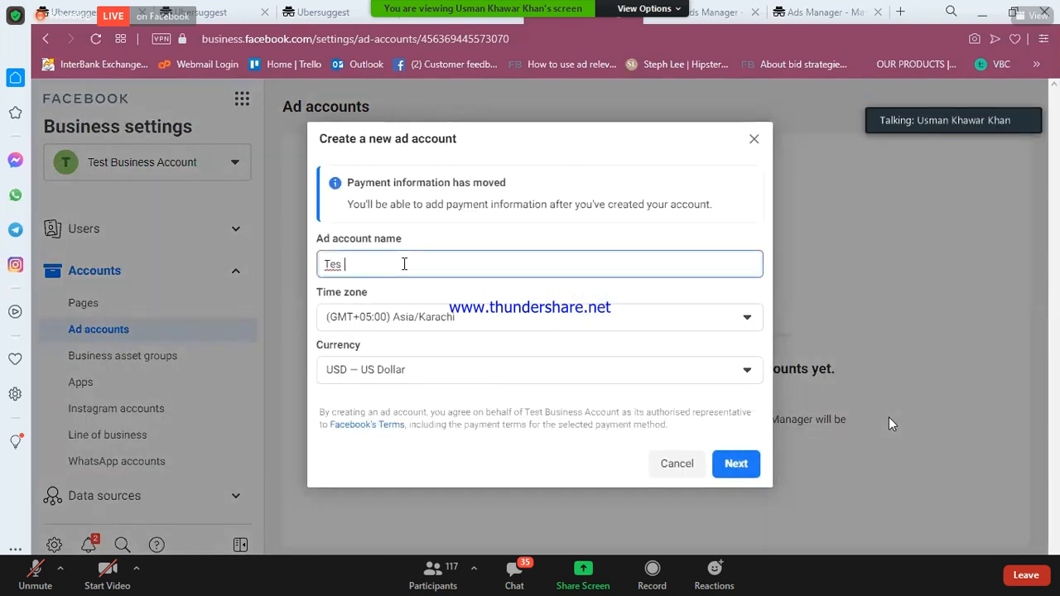
key(BackSpace)
key(BackSpace)
key(BackSpace)
text(d Accp)
key(BackSpace)
text(ount# 1)
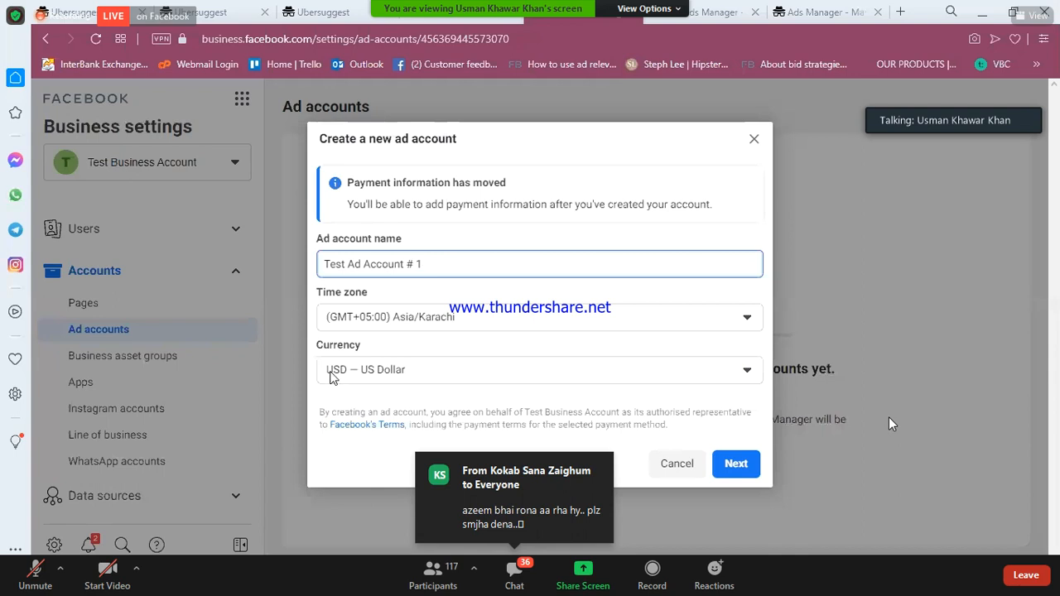
- Create the account for My business (Test Business Account)
click(728, 465)
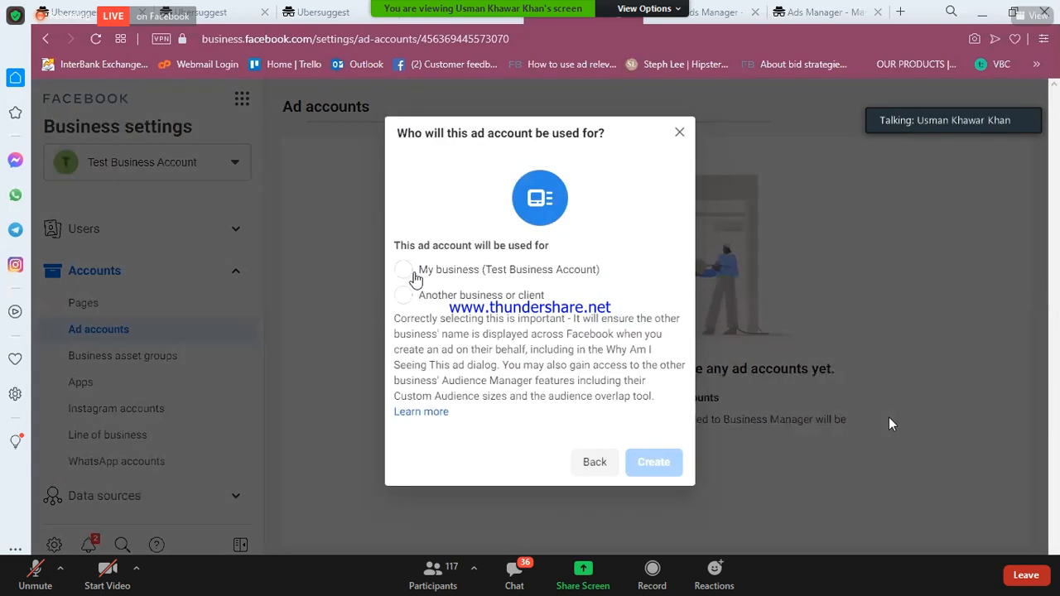
click(416, 277)
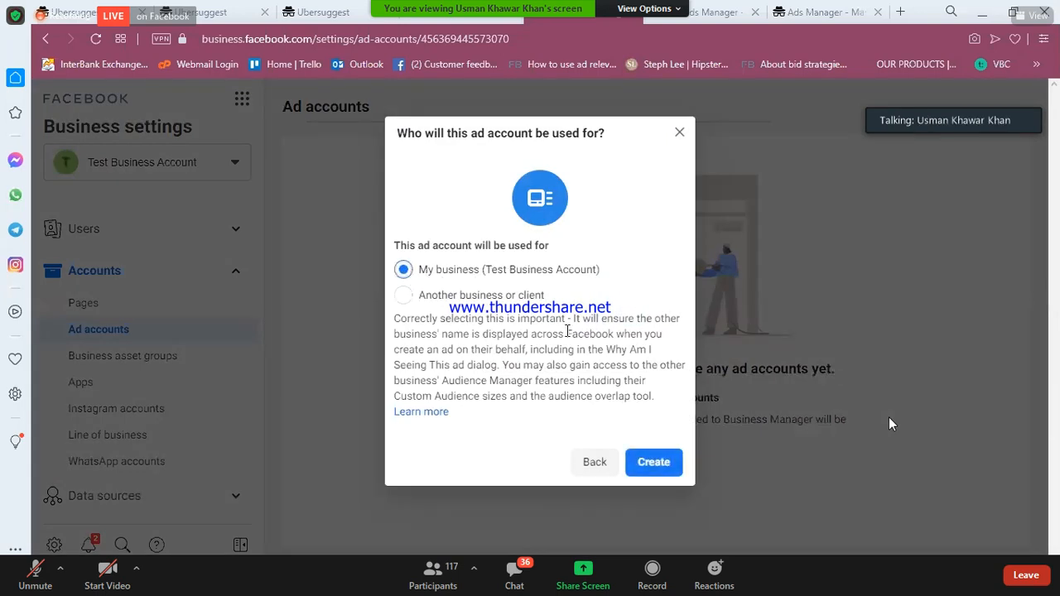
click(654, 465)
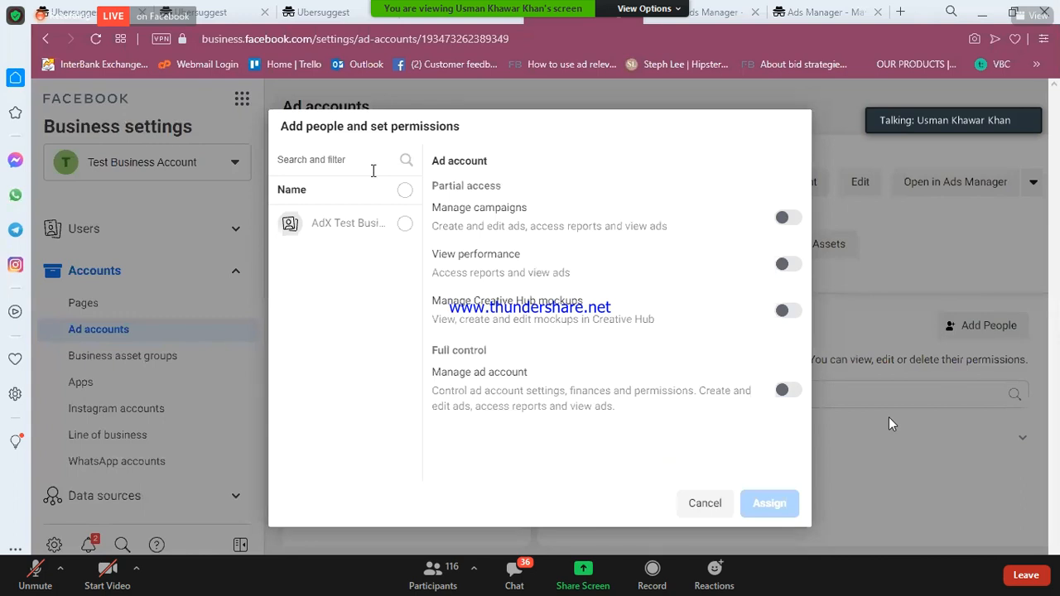
- Assign the AdX Test Business user Manage ad account full control, then exit without adding payment info
click(404, 225)
click(791, 219)
click(784, 391)
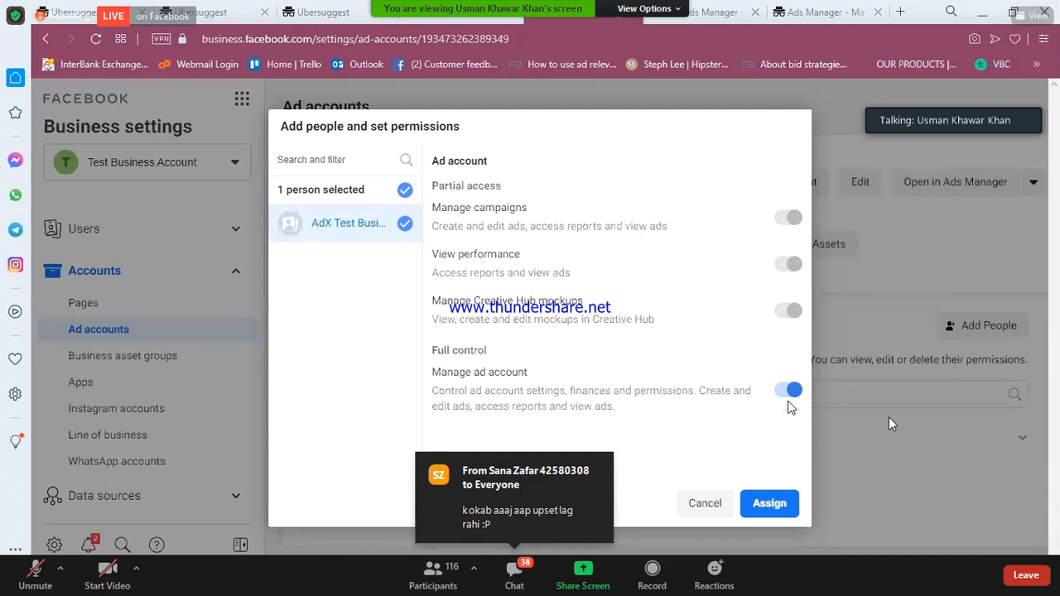
click(770, 504)
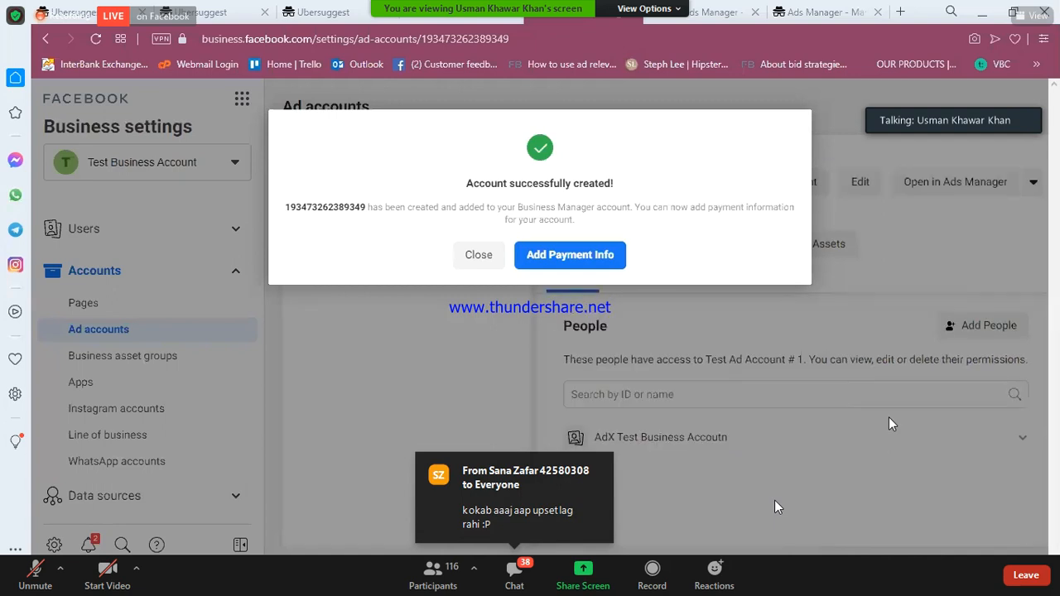
click(479, 257)
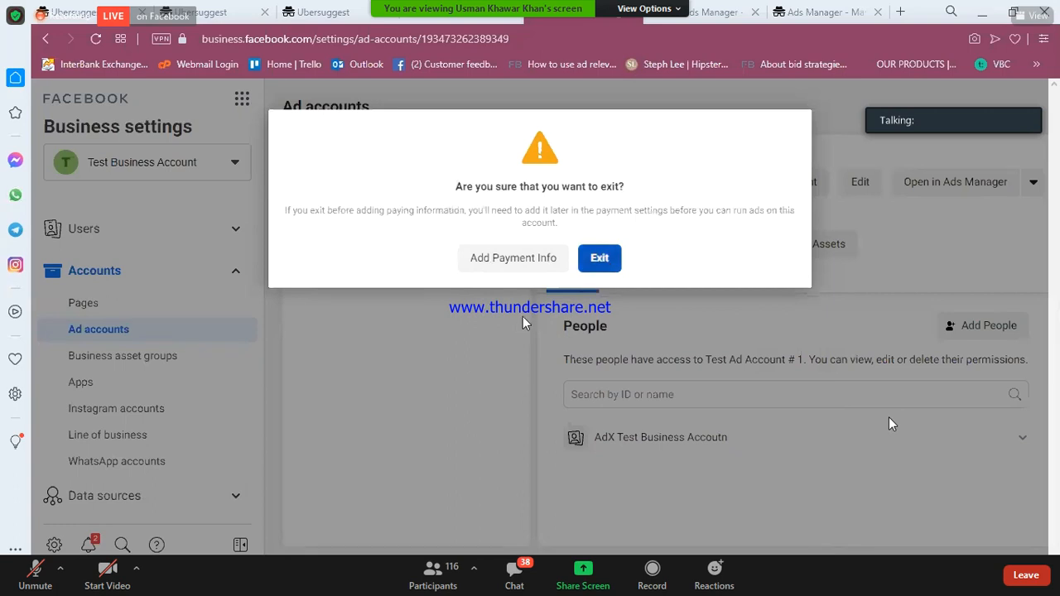
click(590, 260)
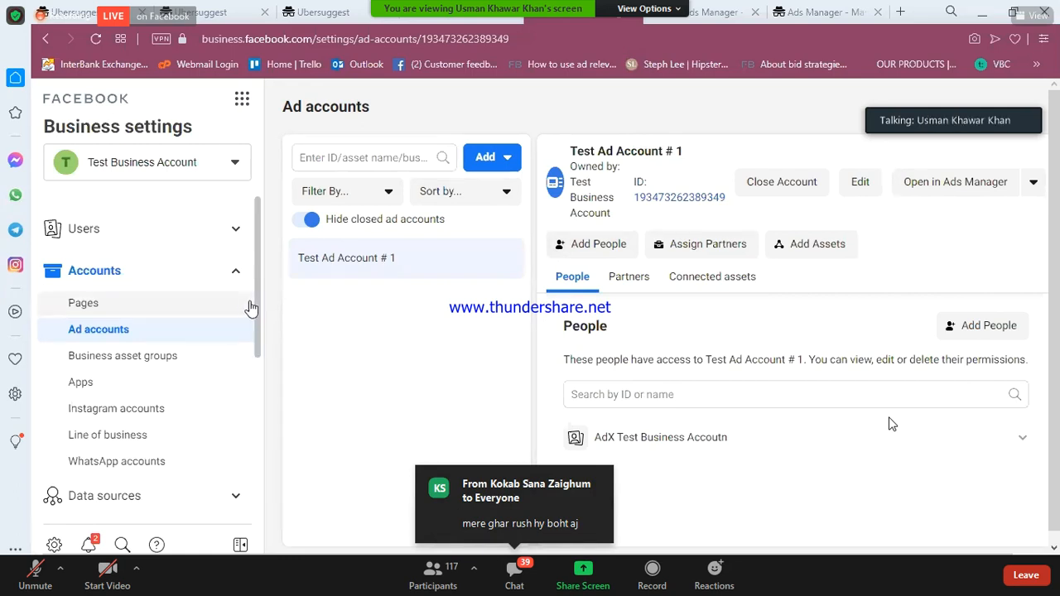
- Open Test Ad Account # 1 in Ads Manager from the settings sidebar
drag(258, 309, 254, 441)
scroll(250, 469, down, 1)
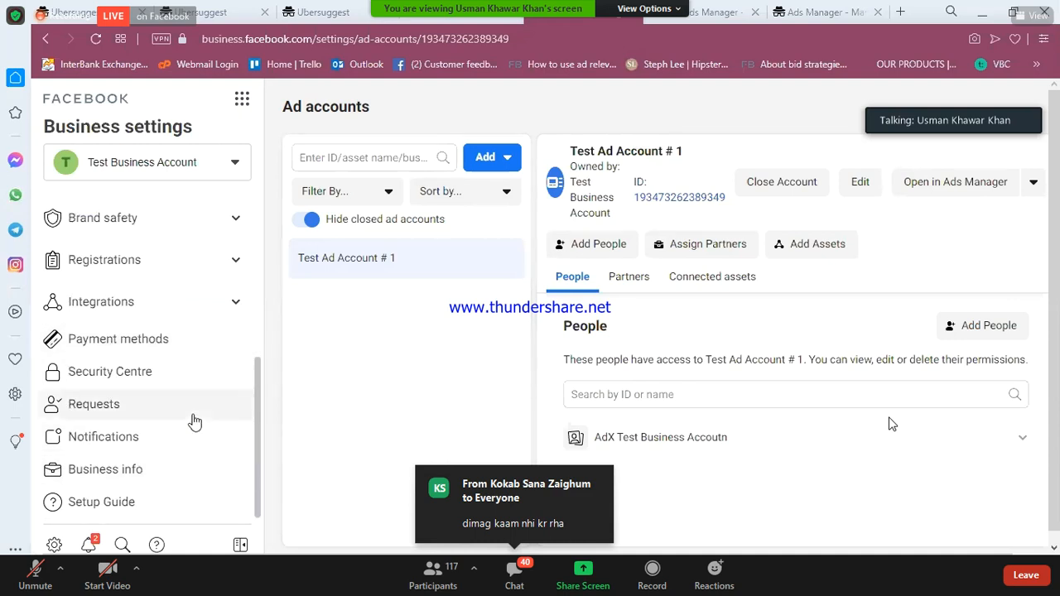
scroll(195, 423, up, 5)
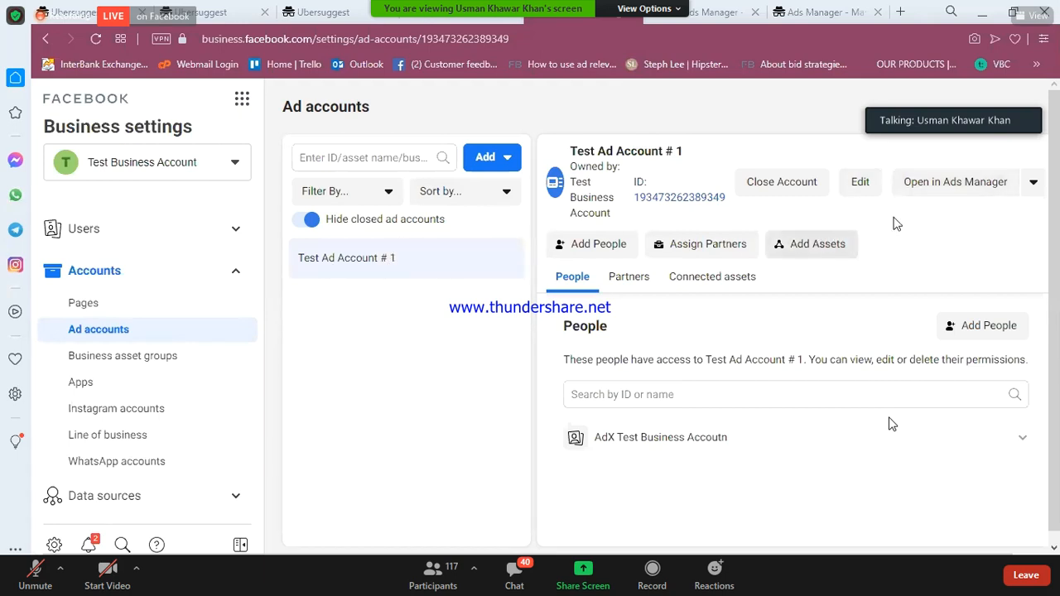
click(930, 184)
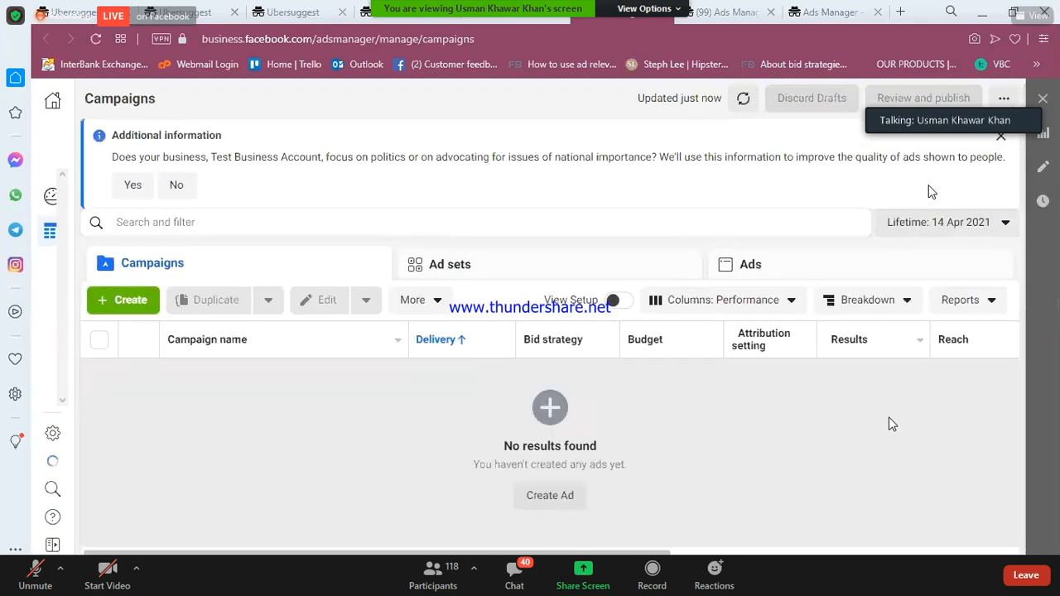
- Close the politics question banner and highlight the ad account ID in the account dropdown
click(1002, 136)
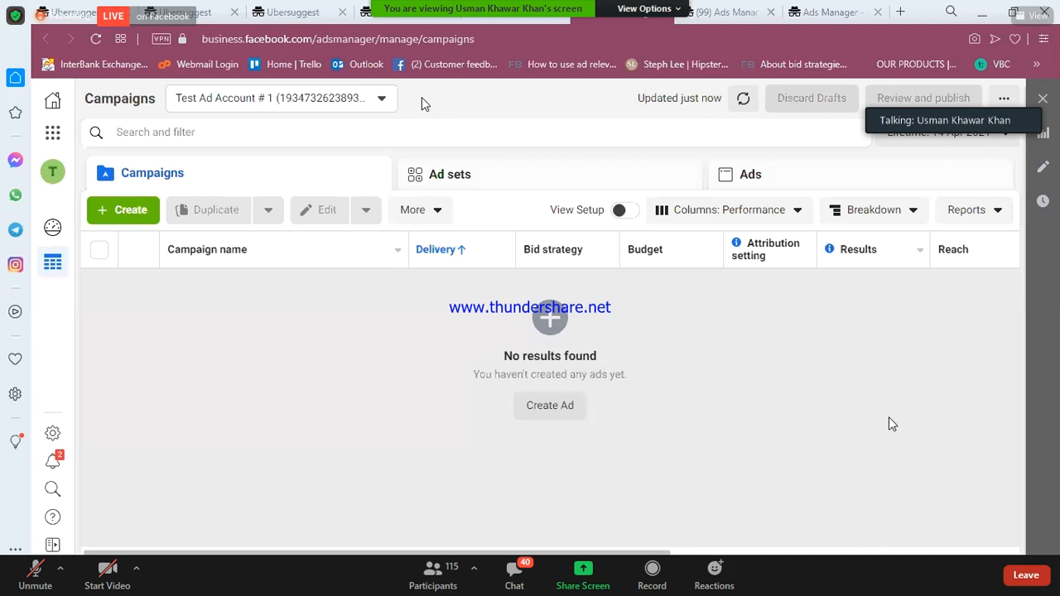
click(309, 102)
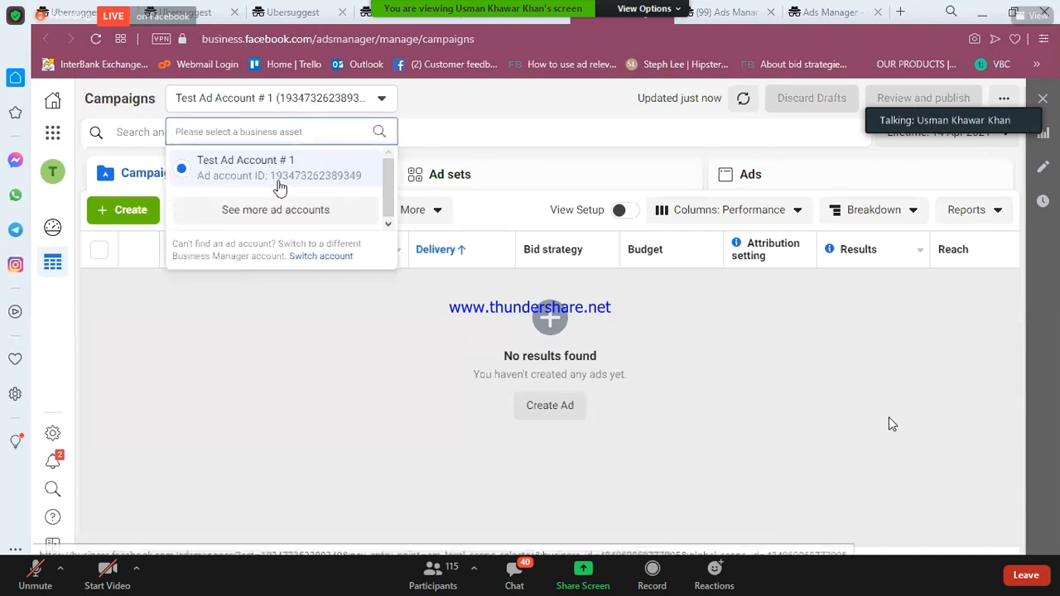
drag(270, 178, 362, 184)
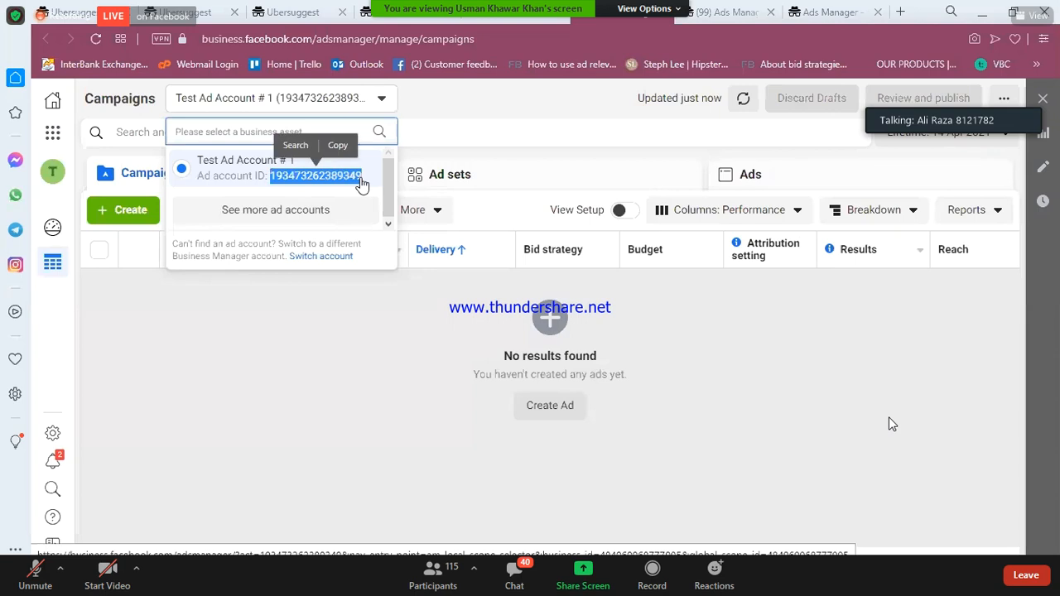